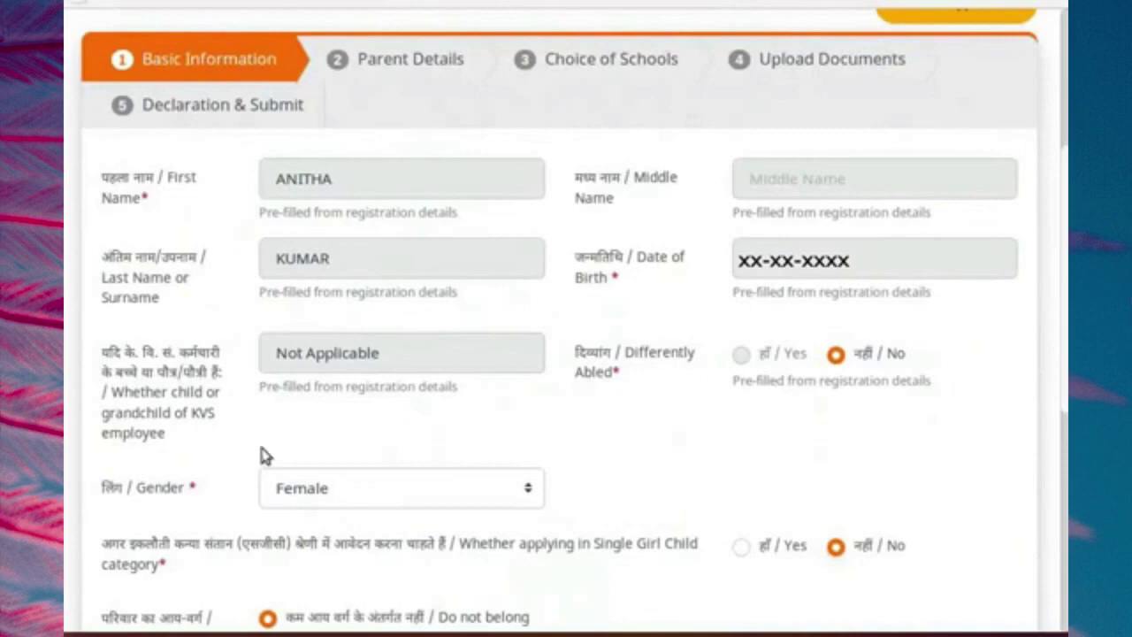
Step: Answer Yes to Single Girl Child and Yes to a twin sister also applying
{"action": "scroll", "coordinate": [263, 455], "scroll_direction": "down", "scroll_amount": 1}
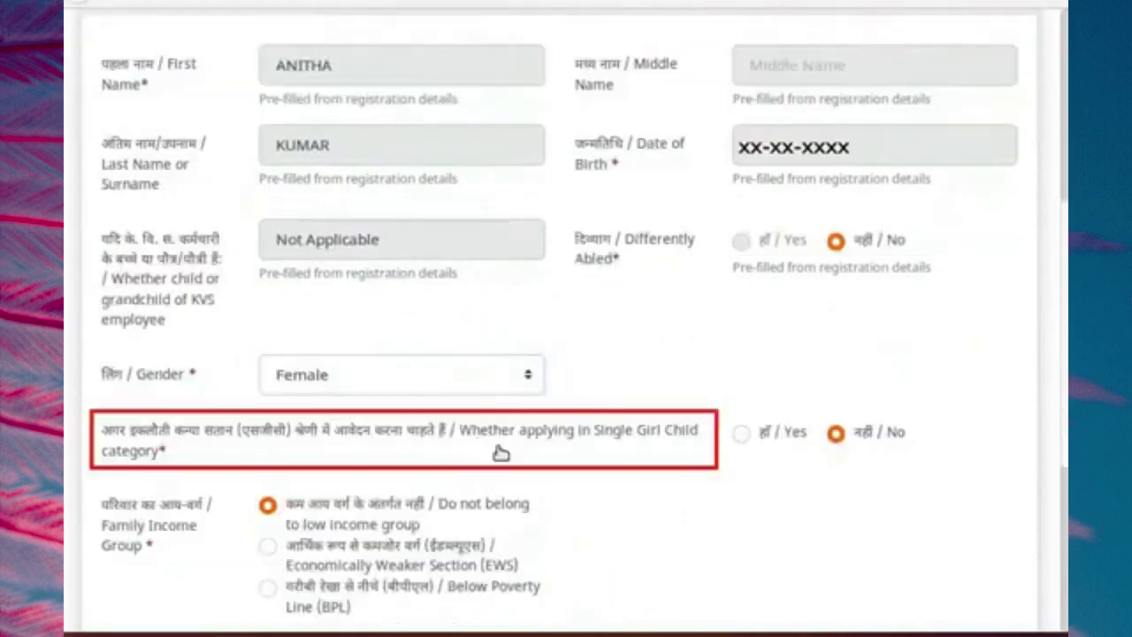
{"action": "left_click", "coordinate": [741, 433]}
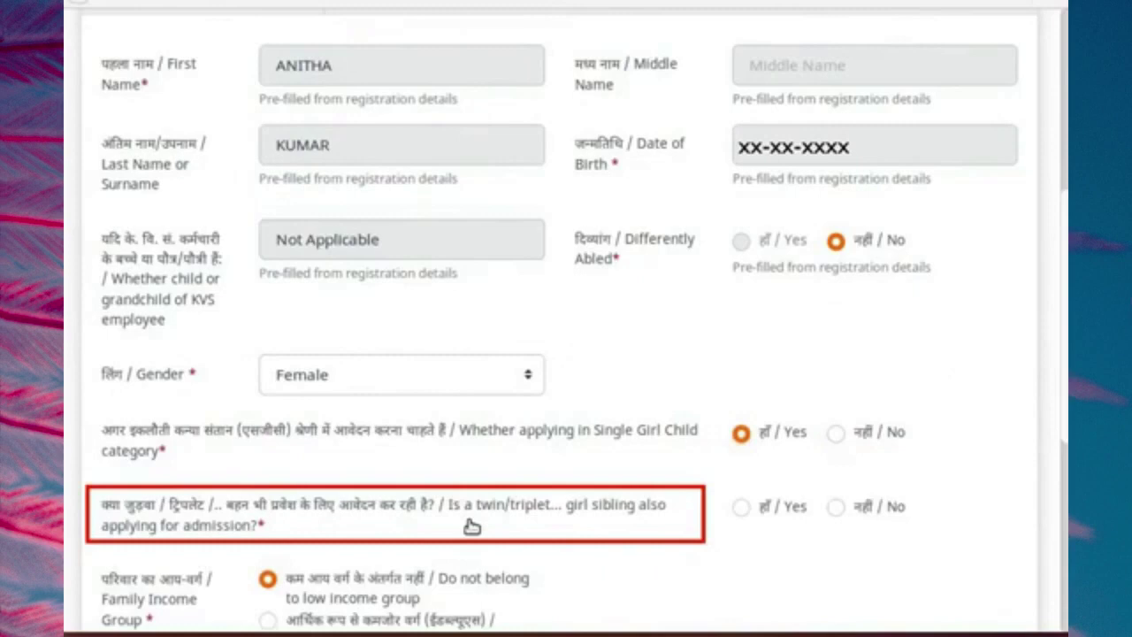
{"action": "left_click", "coordinate": [740, 506]}
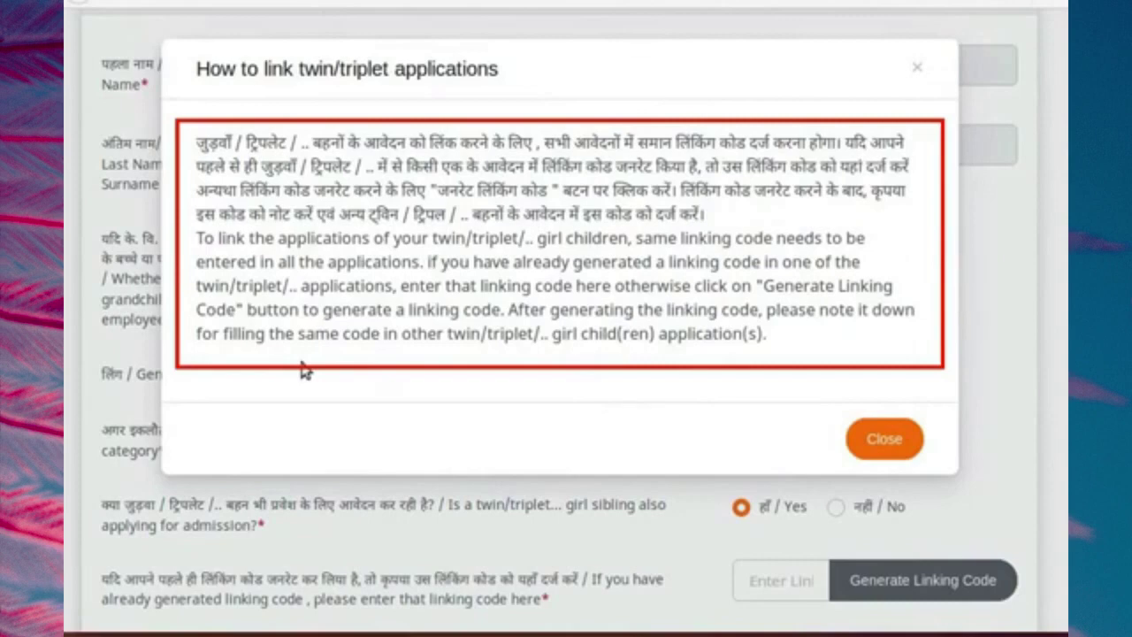
Step: Close the twin-linking help, then generate, screenshot and acknowledge the linking code
{"action": "left_click", "coordinate": [881, 439]}
{"action": "scroll", "coordinate": [947, 457], "scroll_direction": "down", "scroll_amount": 5}
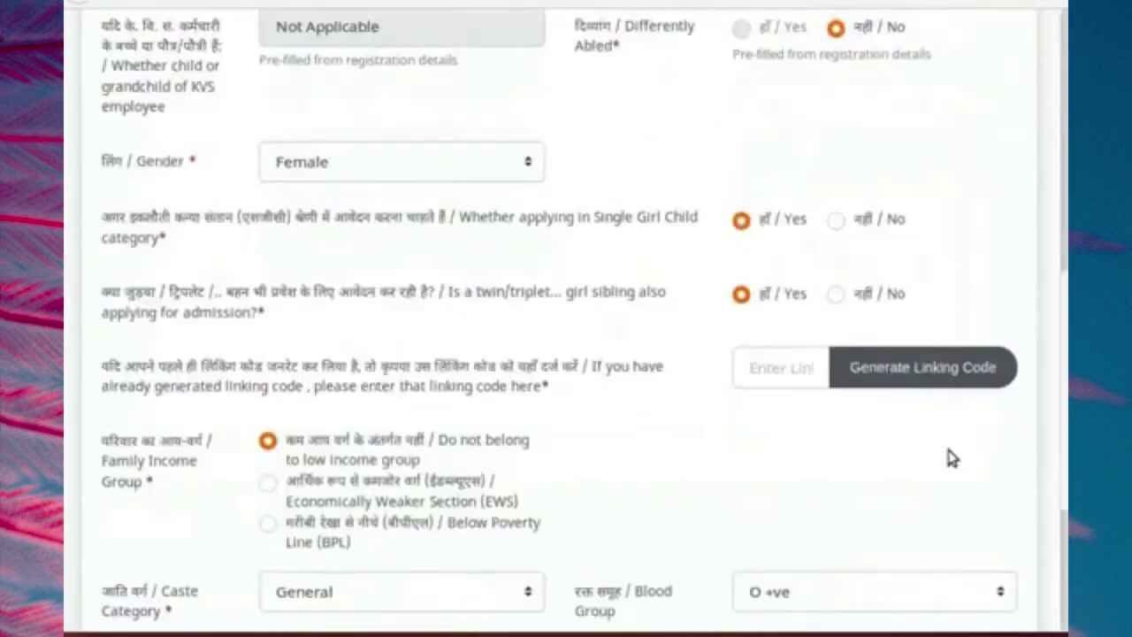
{"action": "scroll", "coordinate": [953, 458], "scroll_direction": "down", "scroll_amount": 3}
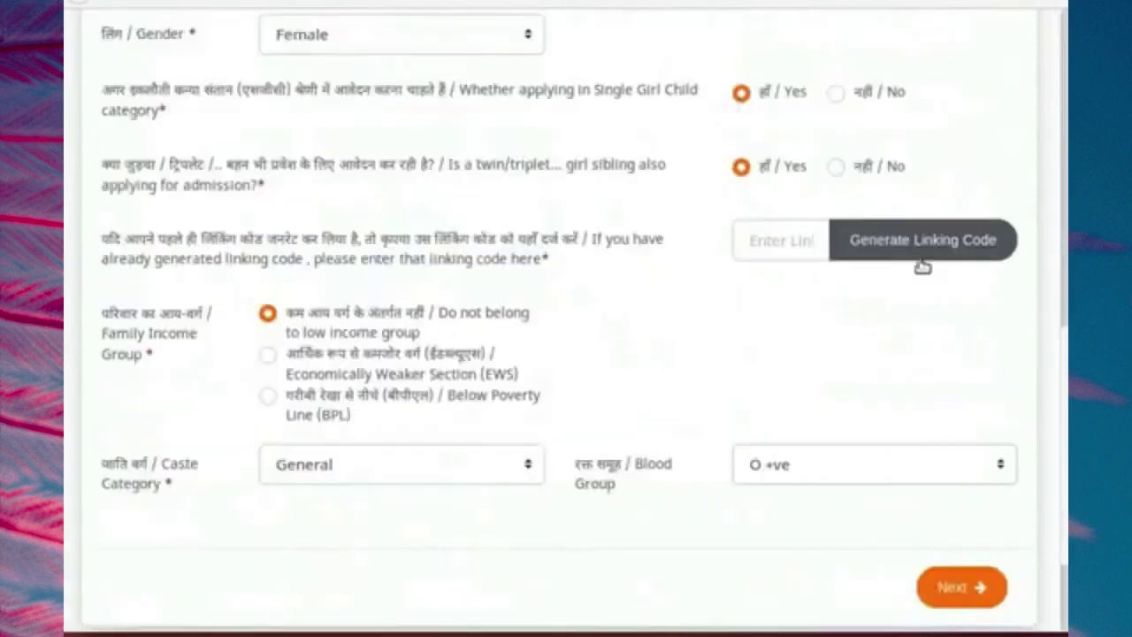
{"action": "left_click", "coordinate": [922, 262]}
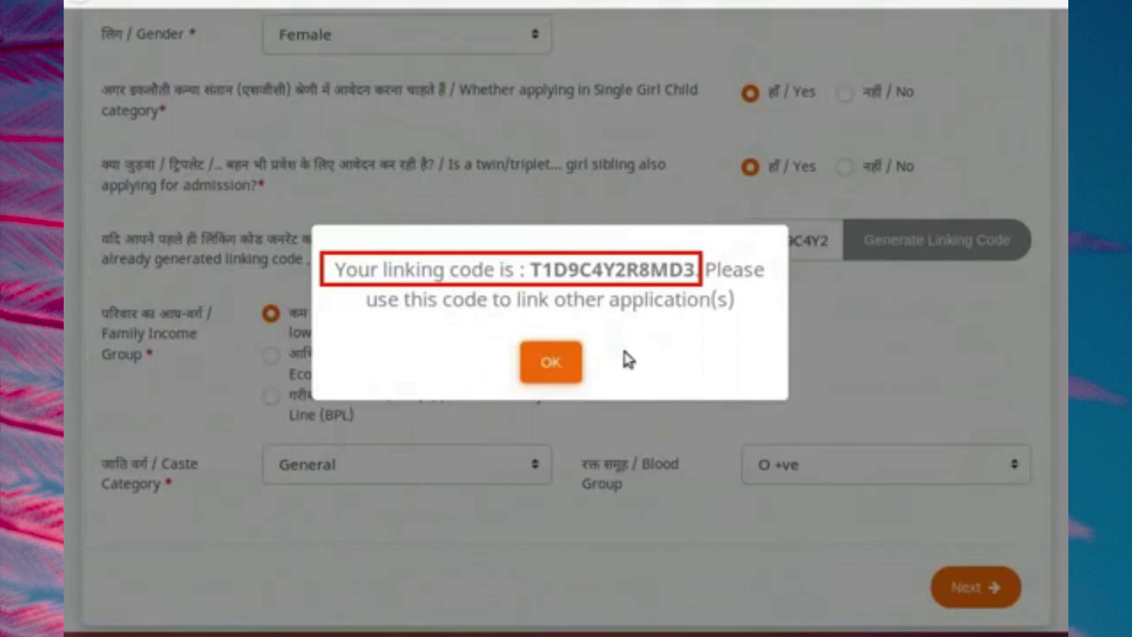
{"action": "key", "text": "Print"}
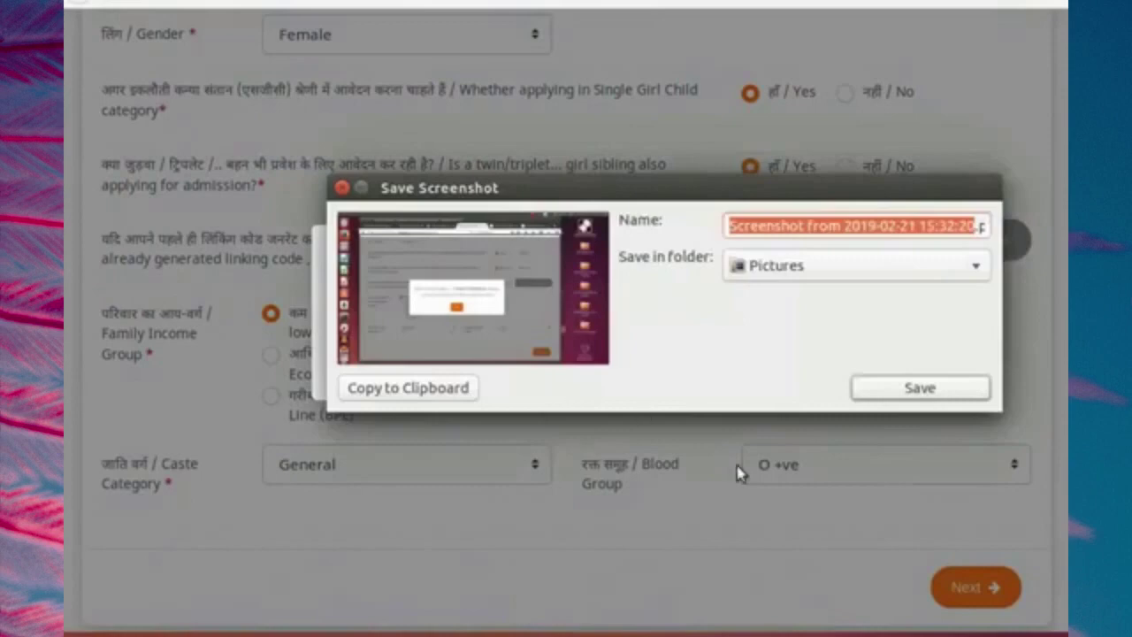
{"action": "key", "text": "Return"}
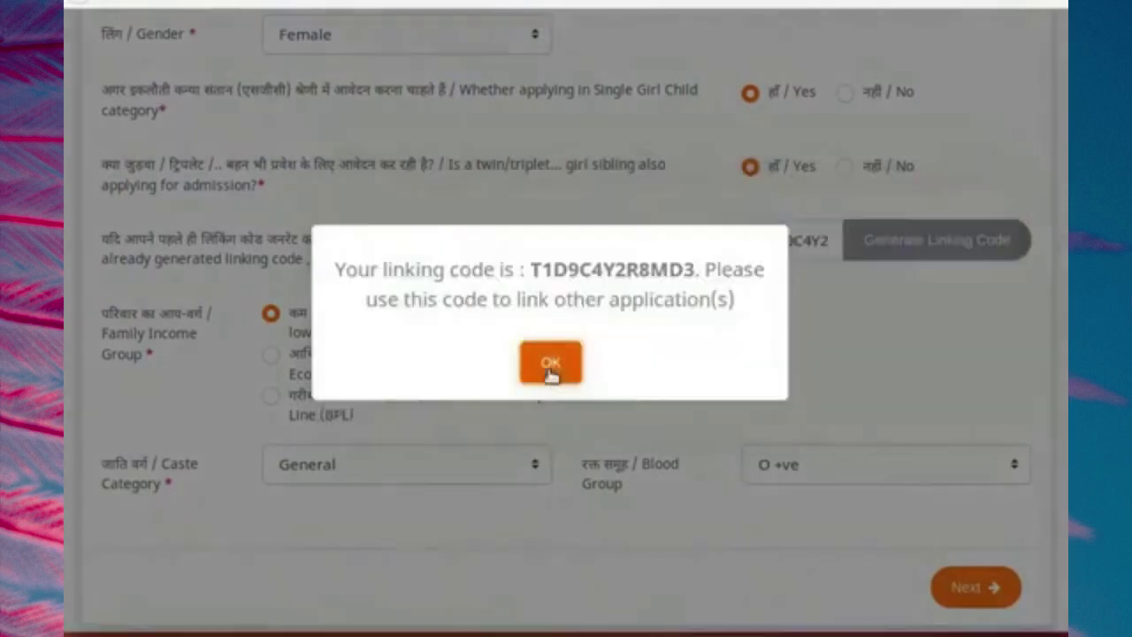
{"action": "left_click", "coordinate": [551, 363]}
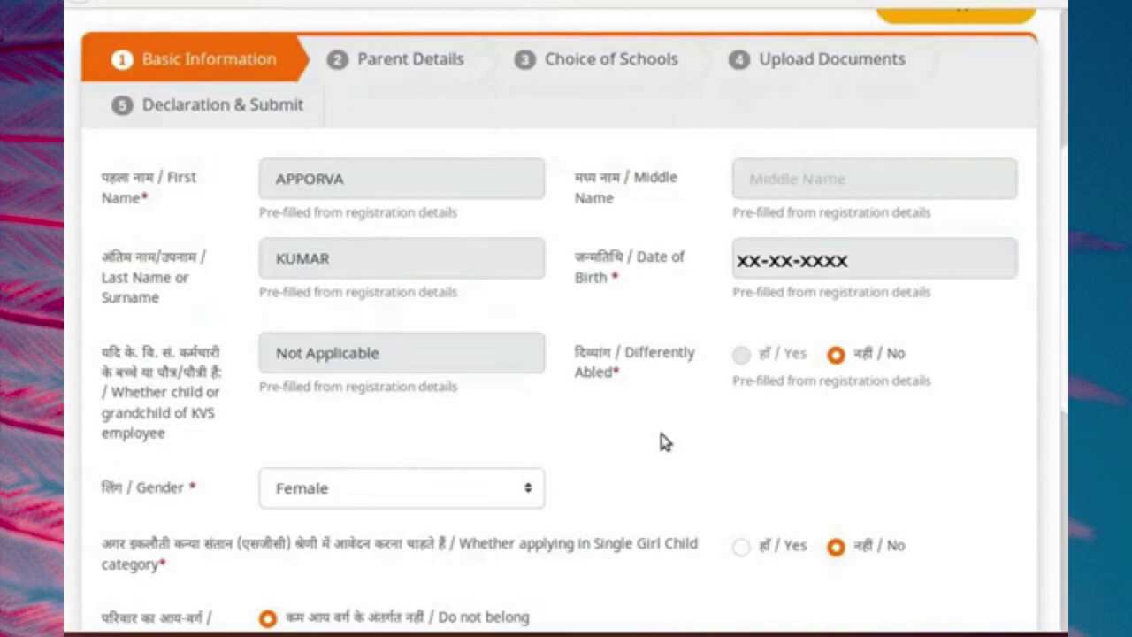
Step: Keep gender Female, answer Yes to both sibling questions, and paste the shared linking code
{"action": "scroll", "coordinate": [663, 443], "scroll_direction": "down", "scroll_amount": 5}
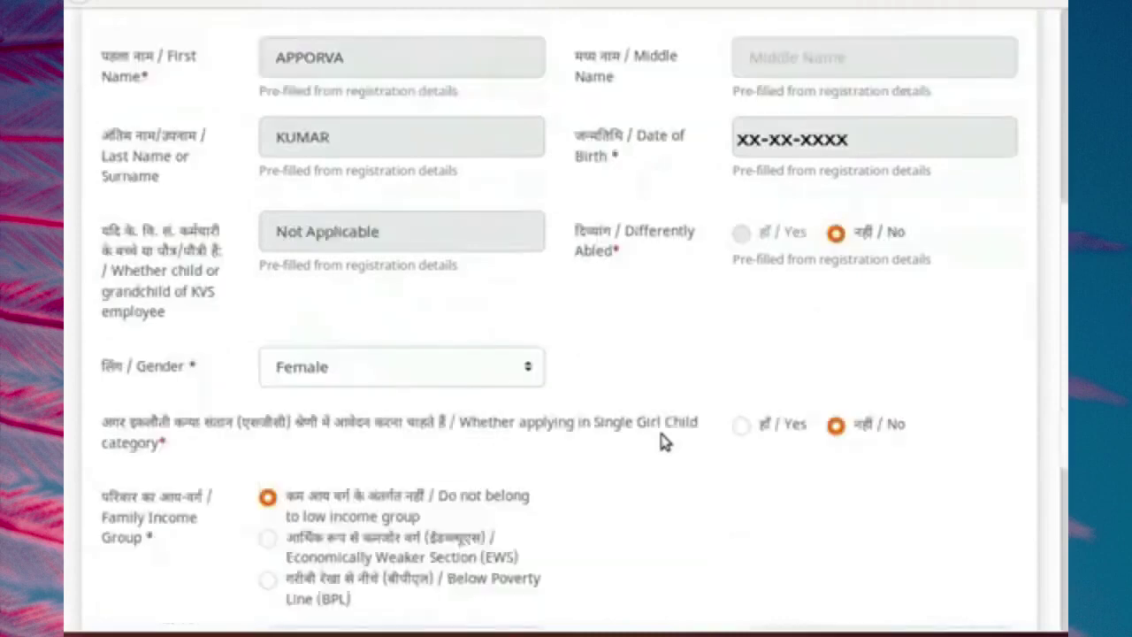
{"action": "left_click", "coordinate": [529, 266]}
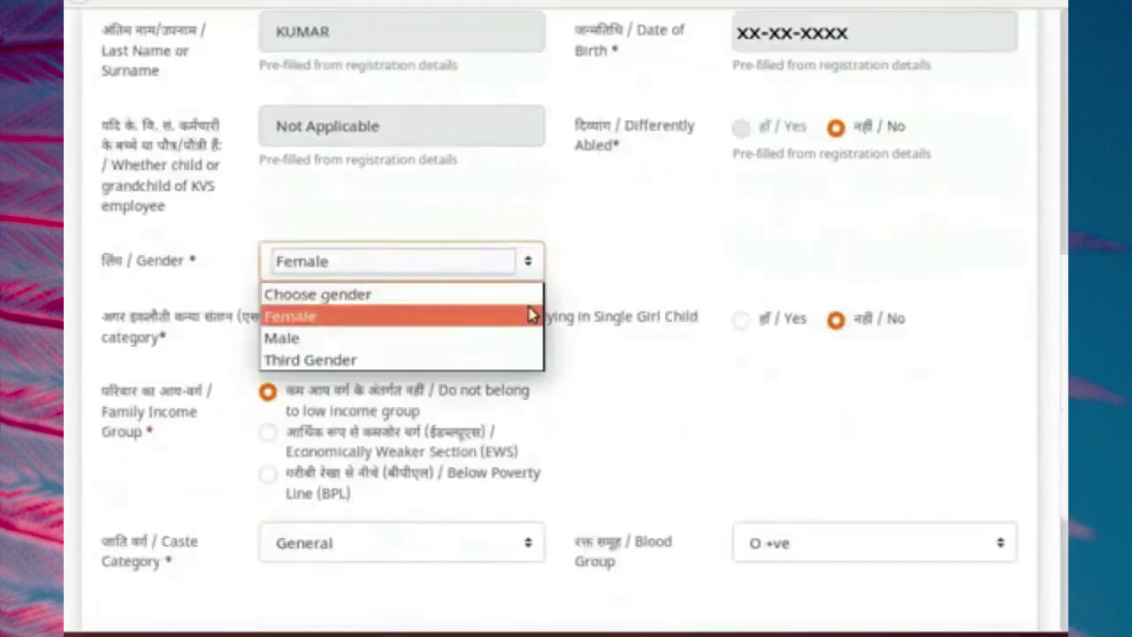
{"action": "left_click", "coordinate": [530, 315]}
{"action": "left_click", "coordinate": [742, 321]}
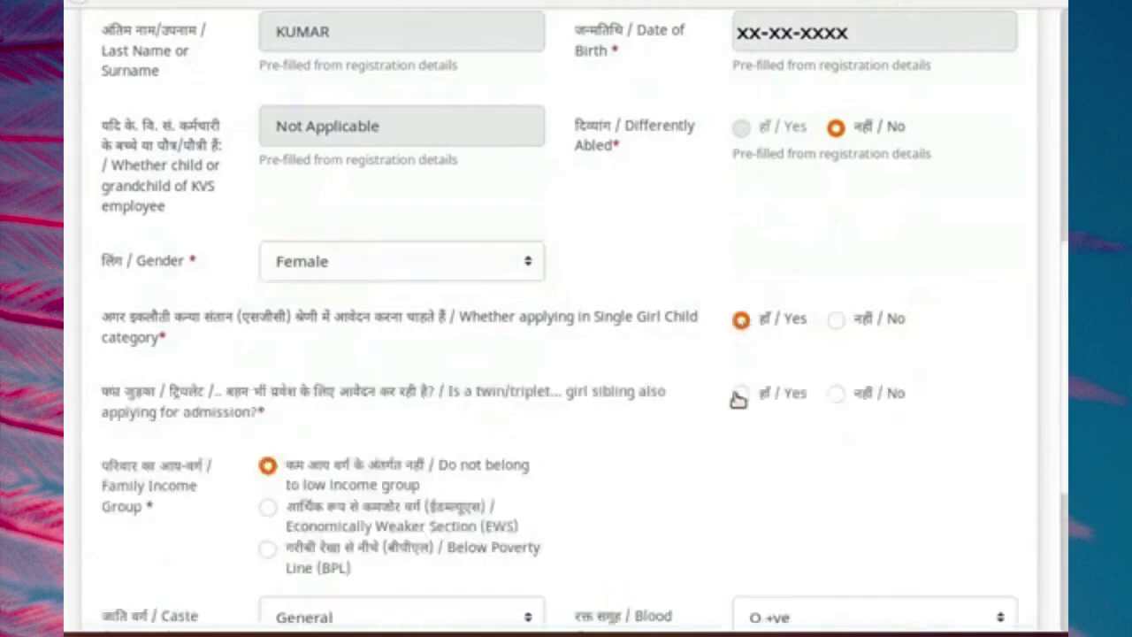
{"action": "left_click", "coordinate": [739, 394]}
{"action": "left_click", "coordinate": [880, 438]}
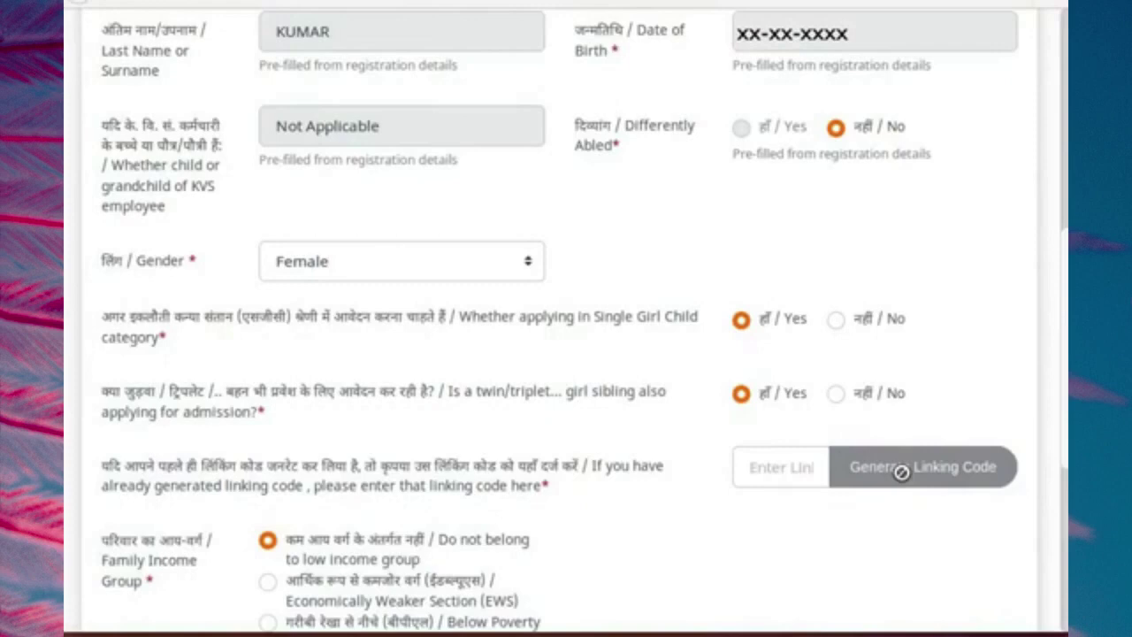
{"action": "left_click", "coordinate": [784, 469]}
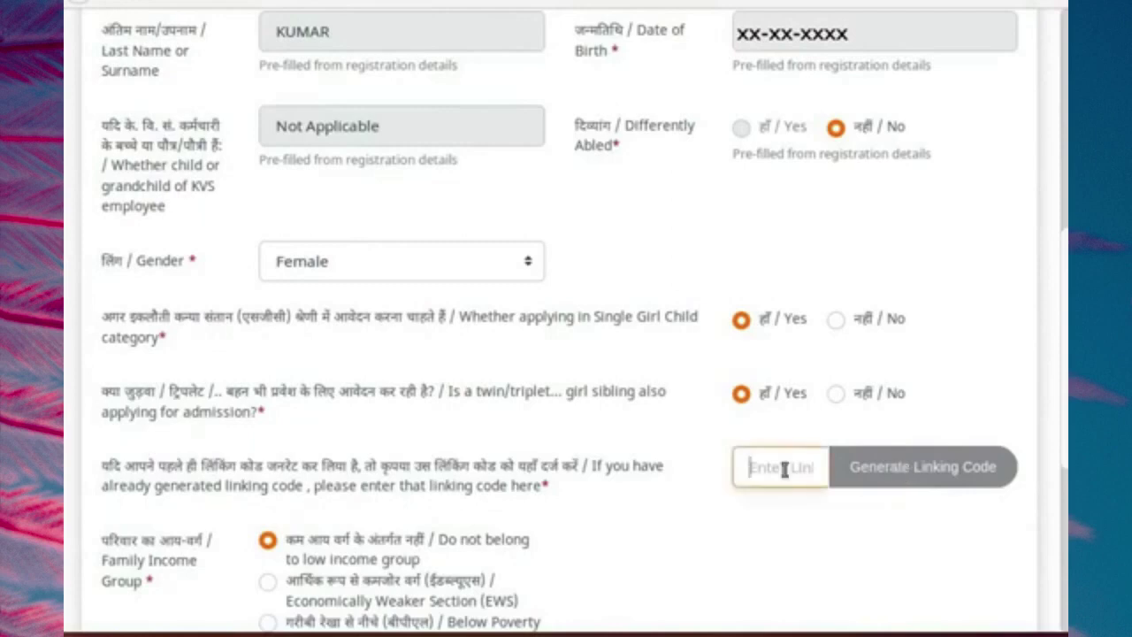
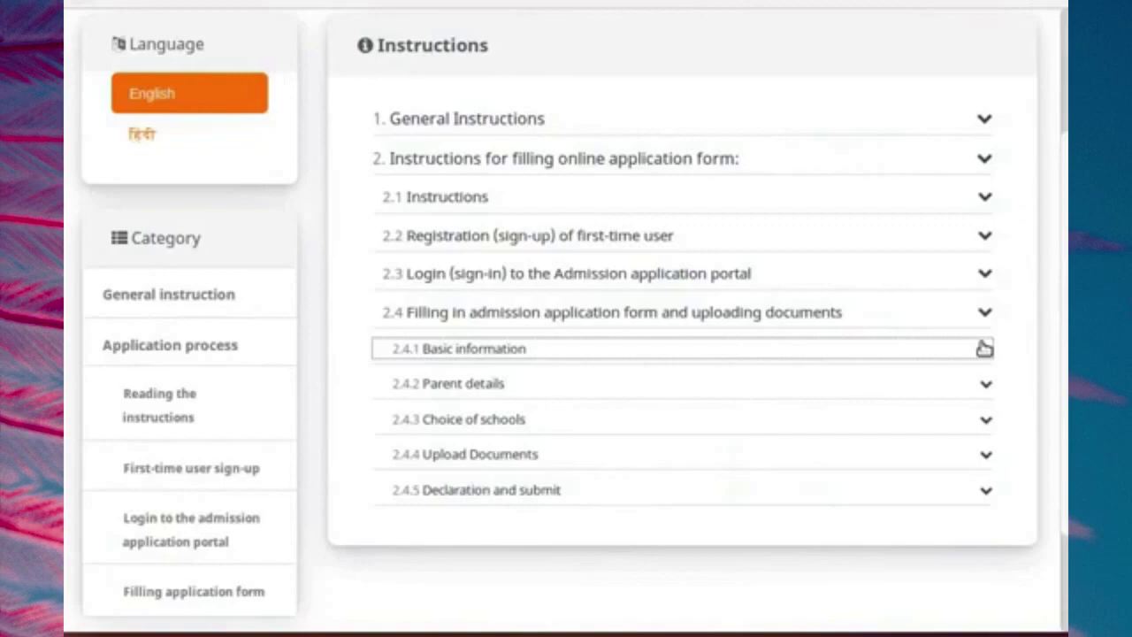
Step: Expand the 2.4.1 Basic information instructions and scroll to the twin linking code section
{"action": "left_click", "coordinate": [985, 349]}
{"action": "scroll", "coordinate": [954, 379], "scroll_direction": "down", "scroll_amount": 12}
{"action": "scroll", "coordinate": [954, 379], "scroll_direction": "down", "scroll_amount": 10}
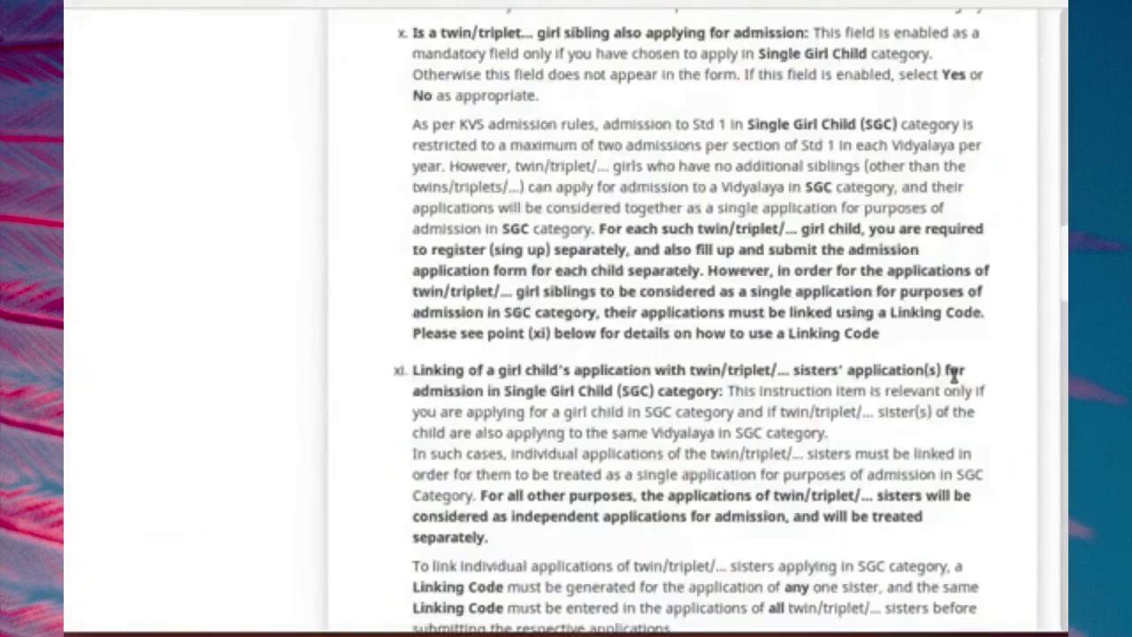
{"action": "scroll", "coordinate": [953, 375], "scroll_direction": "down", "scroll_amount": 4}
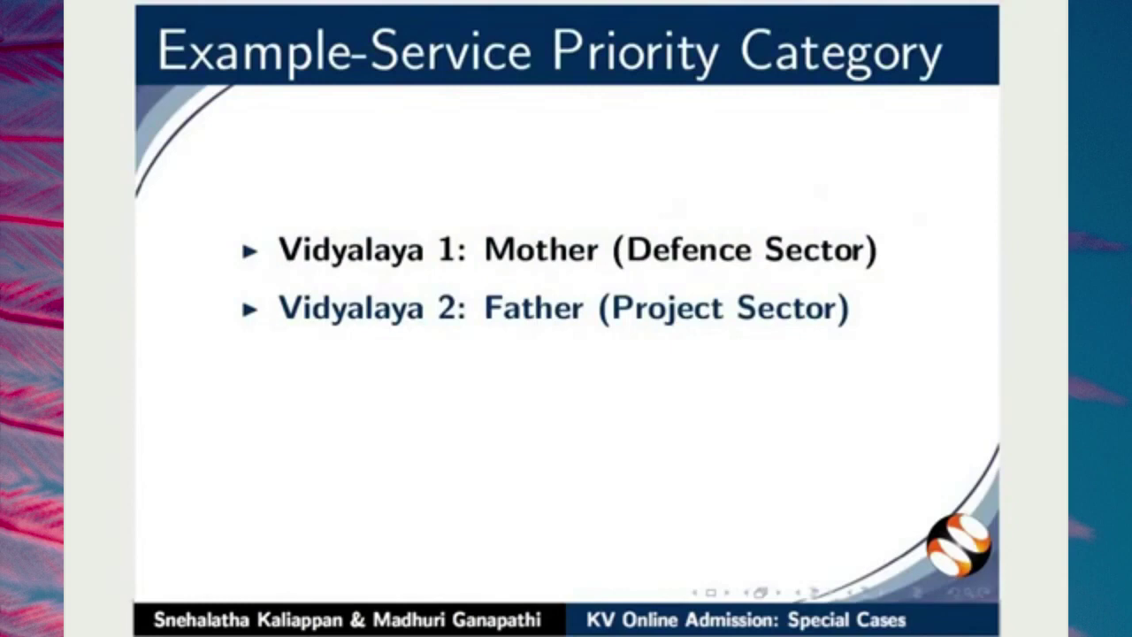
Step: Reveal the third Vidyalaya example on the Service Priority Category slide
{"action": "key", "text": "Right"}
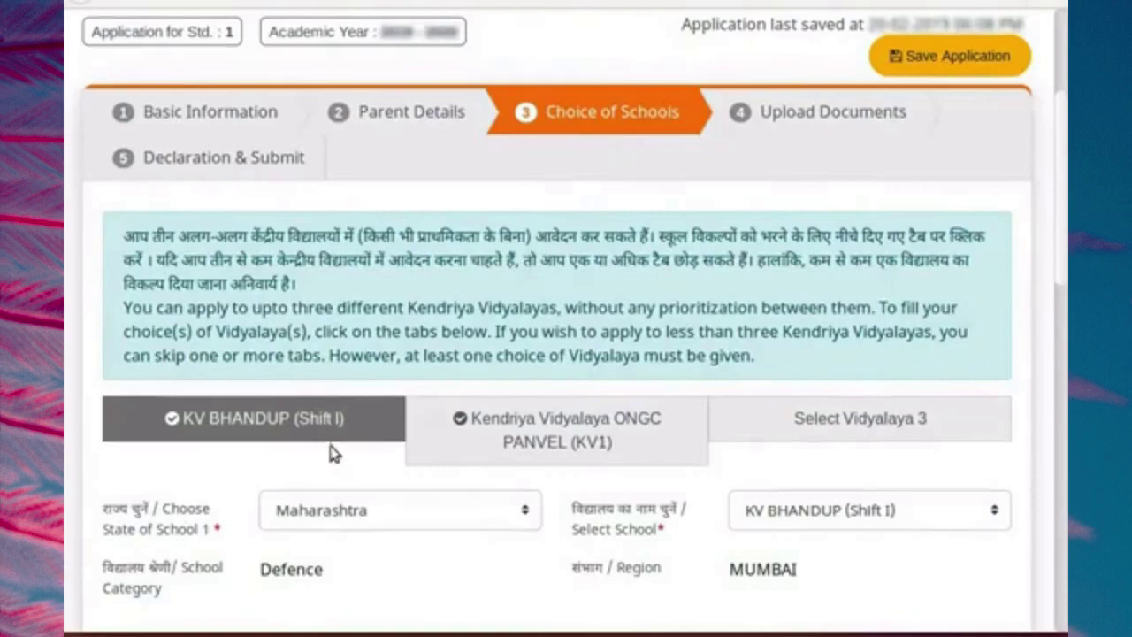
Step: Answer Yes to needing help filling the service priority category for the school choice
{"action": "scroll", "coordinate": [333, 453], "scroll_direction": "down", "scroll_amount": 2}
{"action": "scroll", "coordinate": [399, 410], "scroll_direction": "down", "scroll_amount": 1}
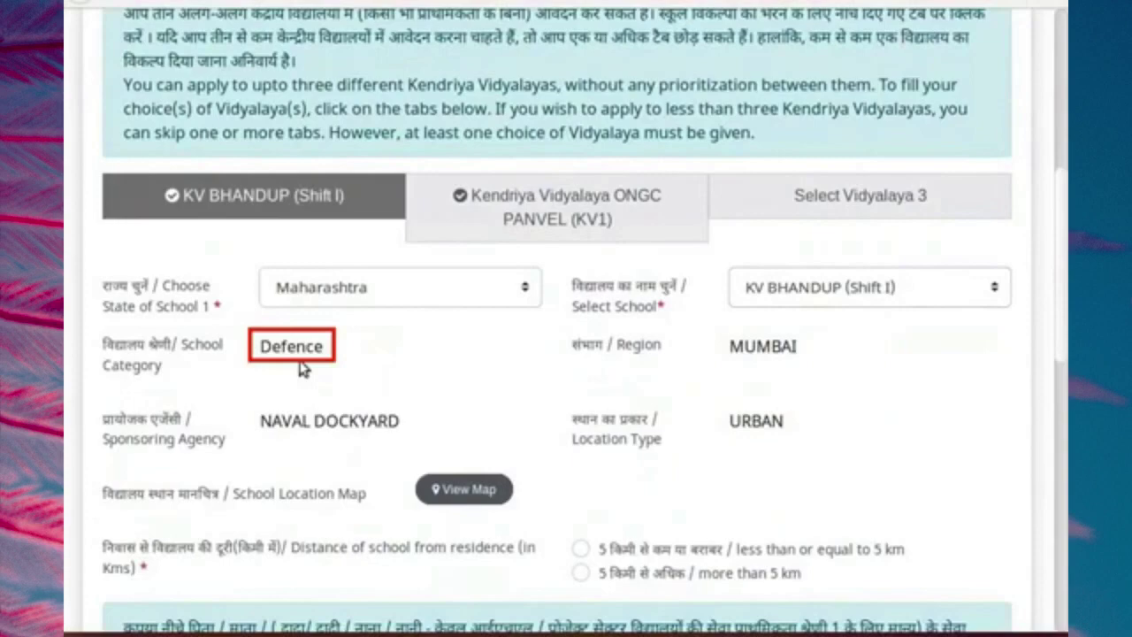
{"action": "scroll", "coordinate": [299, 369], "scroll_direction": "down", "scroll_amount": 2}
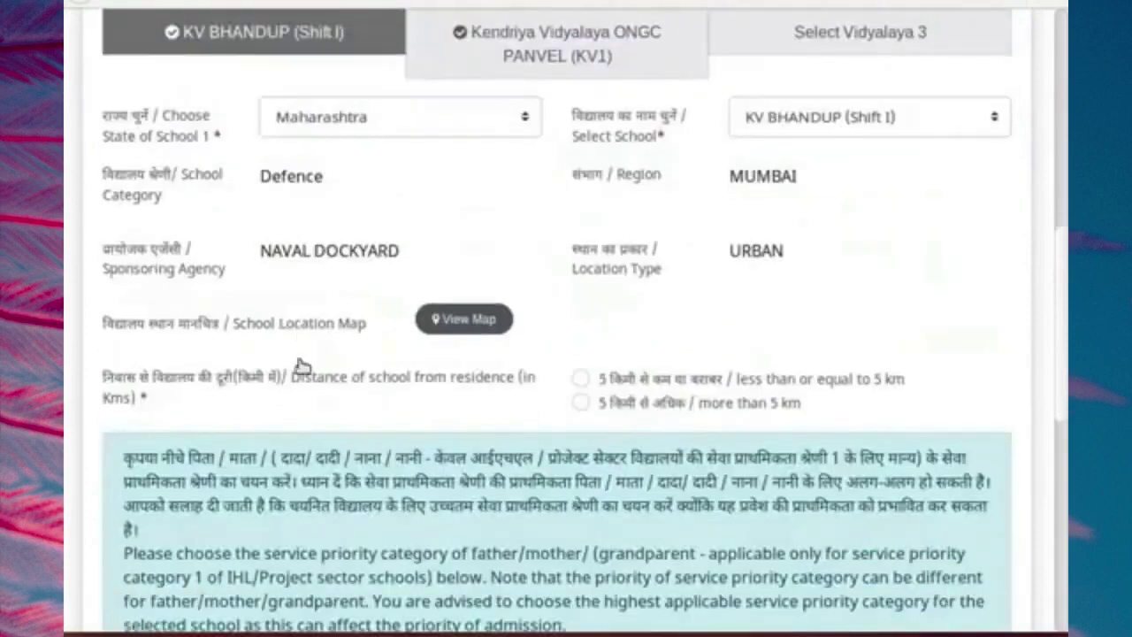
{"action": "scroll", "coordinate": [299, 370], "scroll_direction": "down", "scroll_amount": 4}
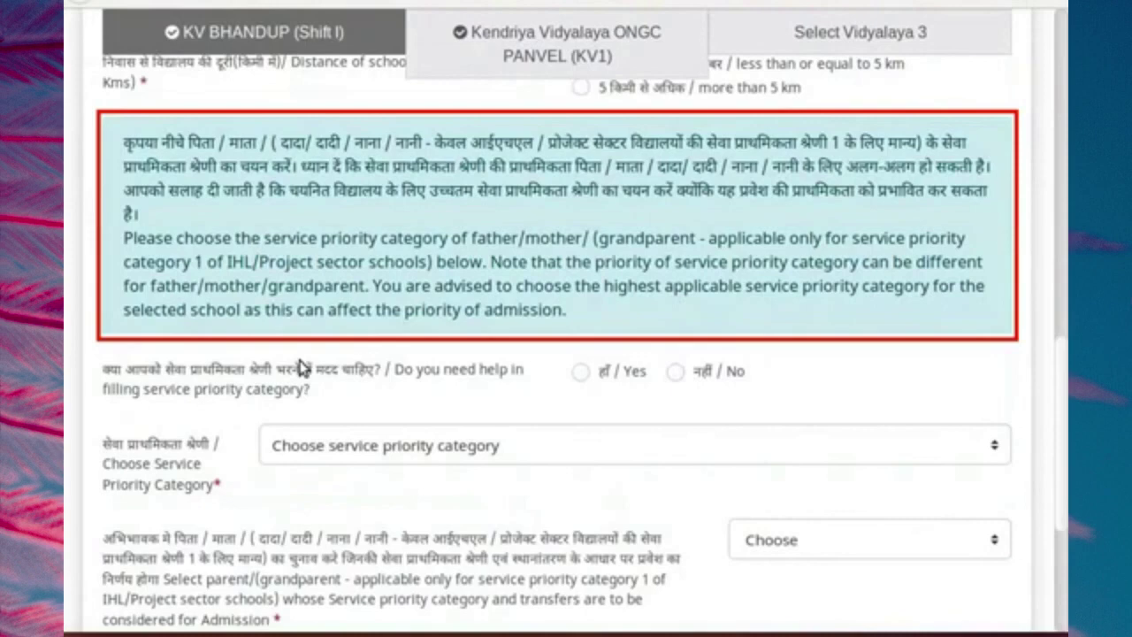
{"action": "scroll", "coordinate": [299, 369], "scroll_direction": "down", "scroll_amount": 2}
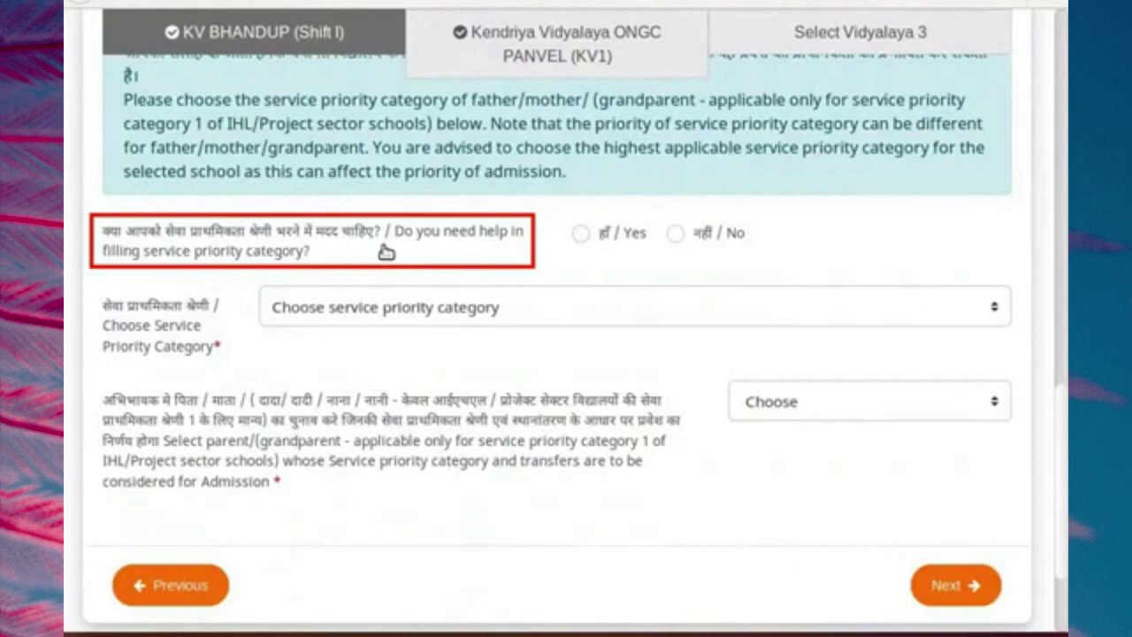
{"action": "left_click", "coordinate": [581, 234]}
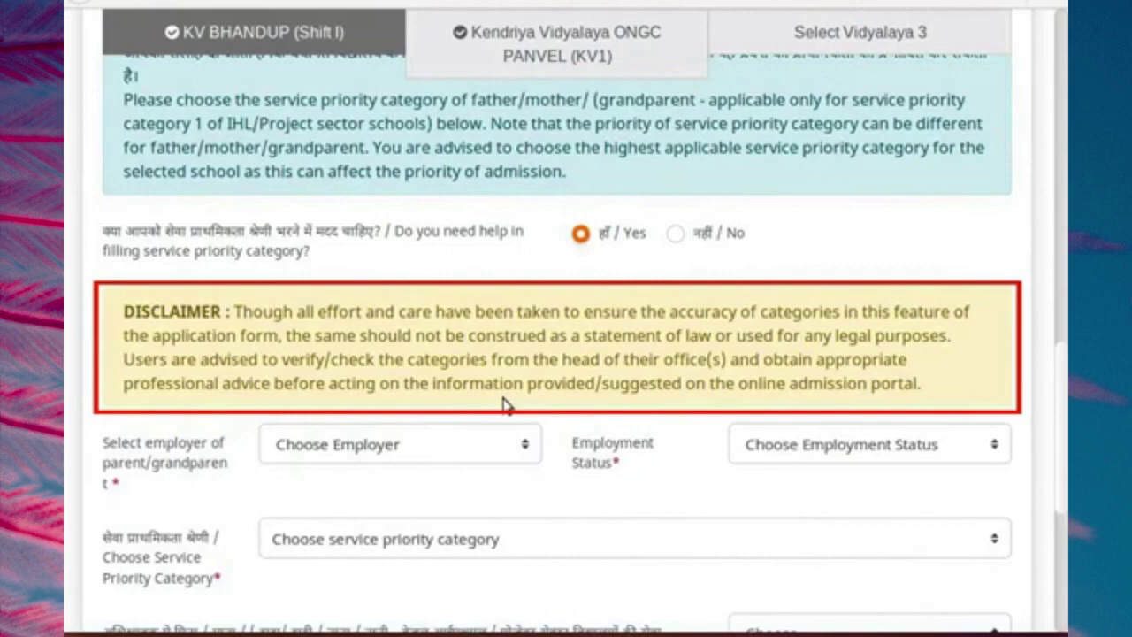
Step: Set employer INDIAN NAVY and status Permanent Working Parent for KV BHANDUP (Shift I)
{"action": "scroll", "coordinate": [501, 405], "scroll_direction": "down", "scroll_amount": 3}
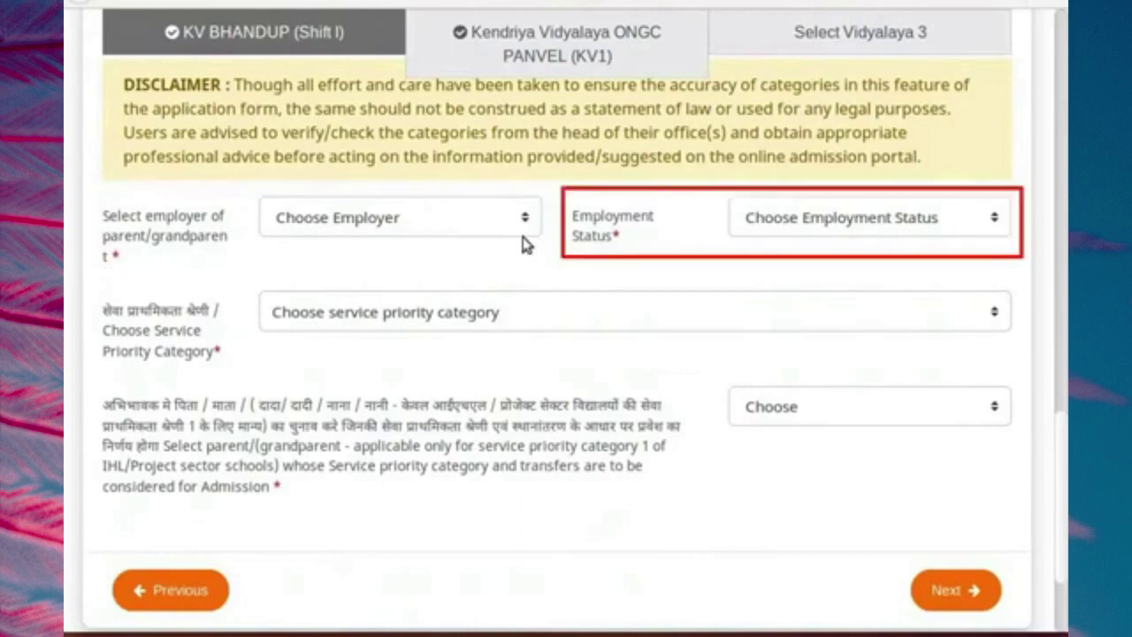
{"action": "left_click", "coordinate": [526, 221]}
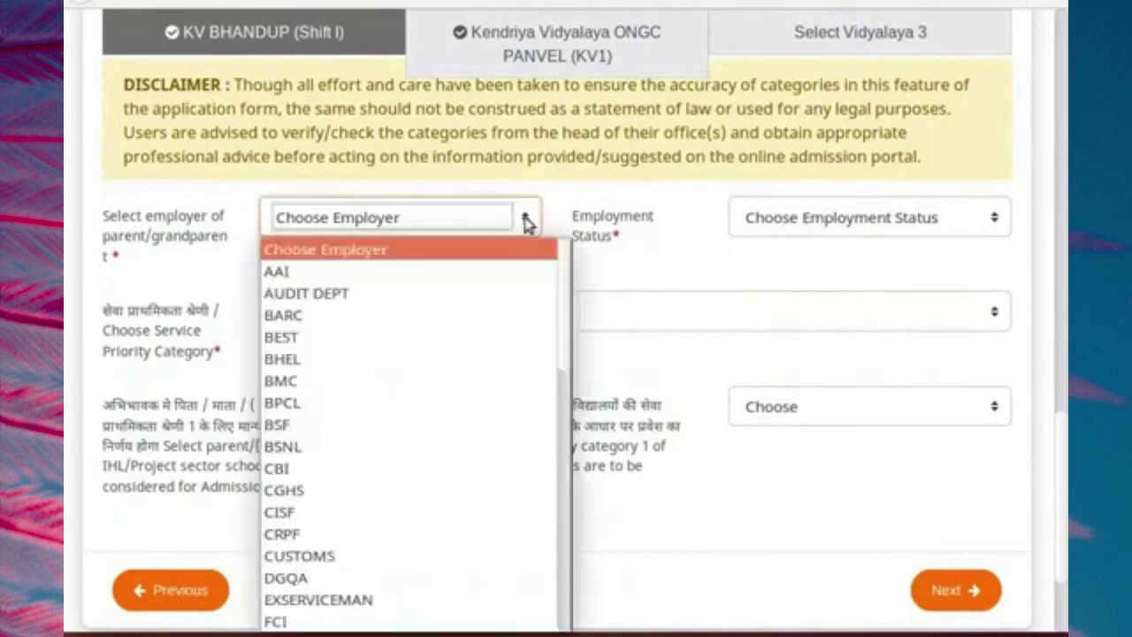
{"action": "left_click", "coordinate": [487, 253]}
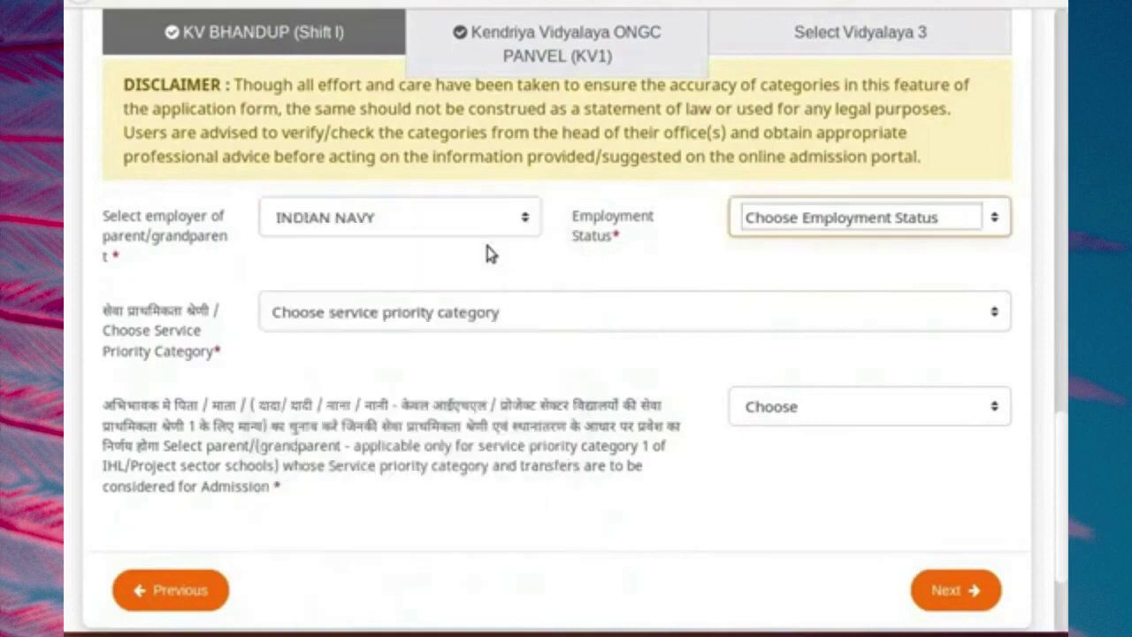
{"action": "left_click", "coordinate": [998, 221]}
{"action": "left_click", "coordinate": [976, 273]}
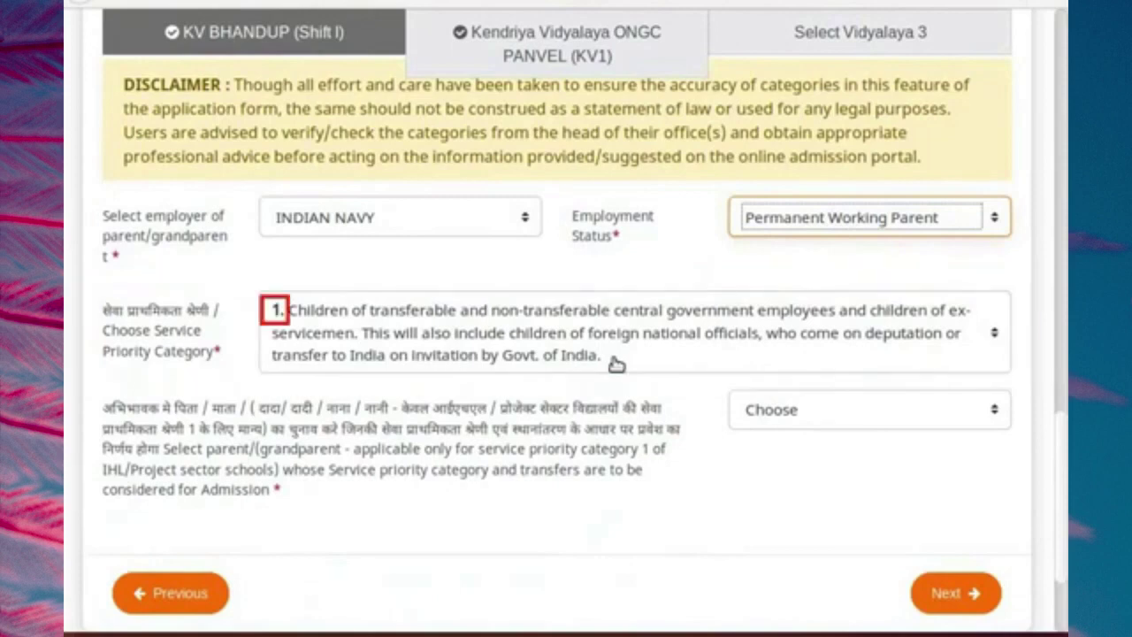
{"action": "scroll", "coordinate": [616, 363], "scroll_direction": "up", "scroll_amount": 3}
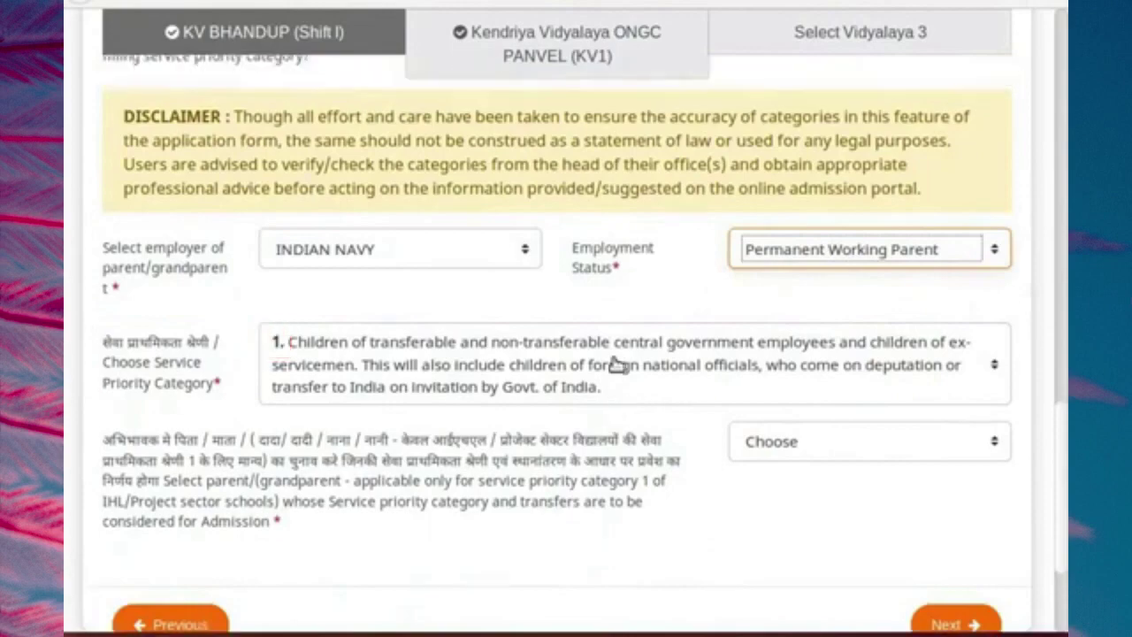
{"action": "scroll", "coordinate": [616, 362], "scroll_direction": "up", "scroll_amount": 6}
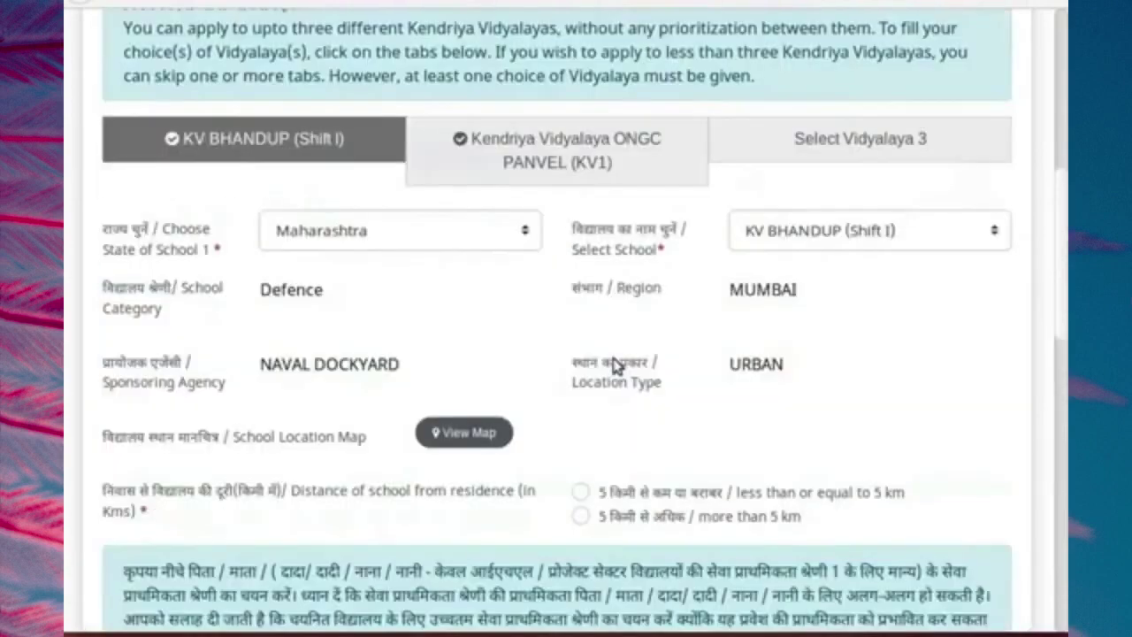
Step: For the IIT Powai Mumbai choice, keep Navy employer and Permanent Working Parent status
{"action": "left_click", "coordinate": [925, 251]}
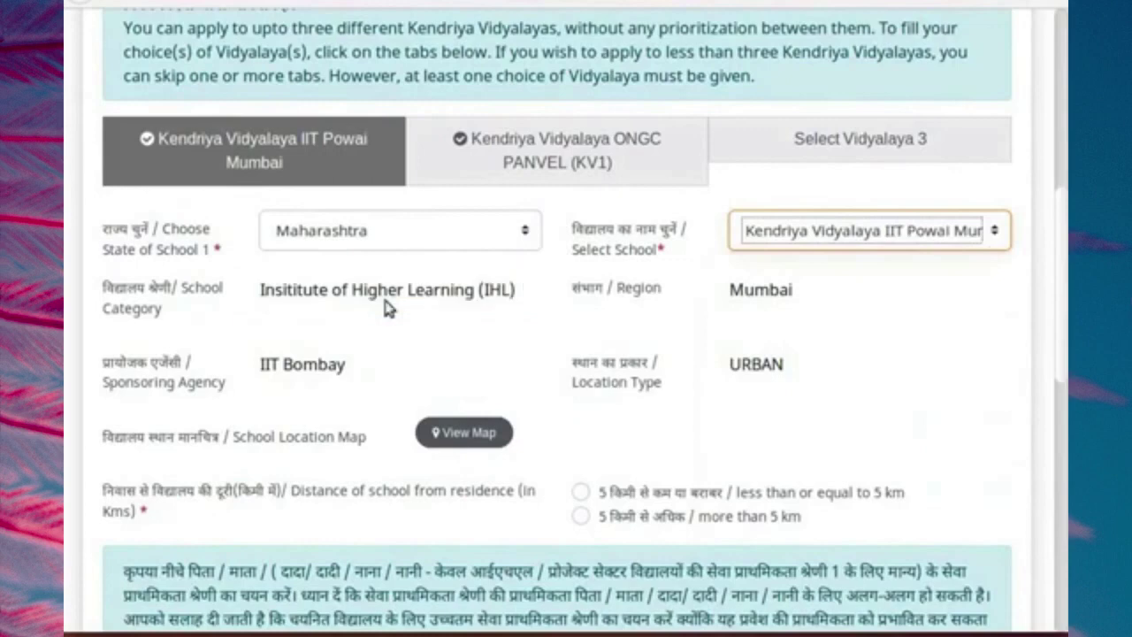
{"action": "scroll", "coordinate": [717, 276], "scroll_direction": "down", "scroll_amount": 8}
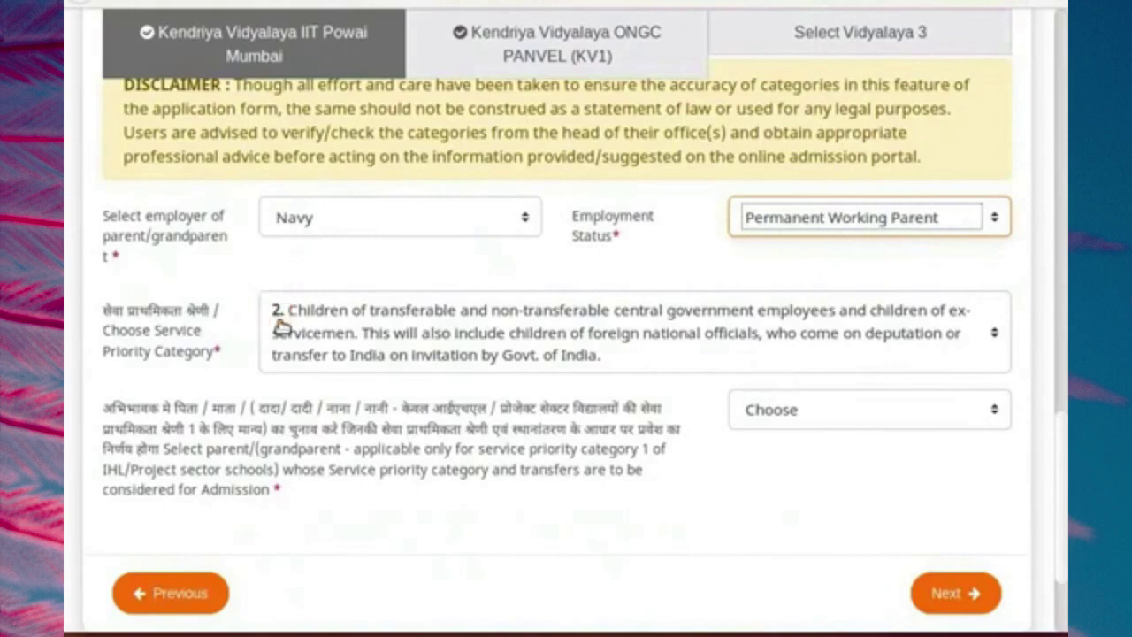
{"action": "left_click", "coordinate": [524, 218]}
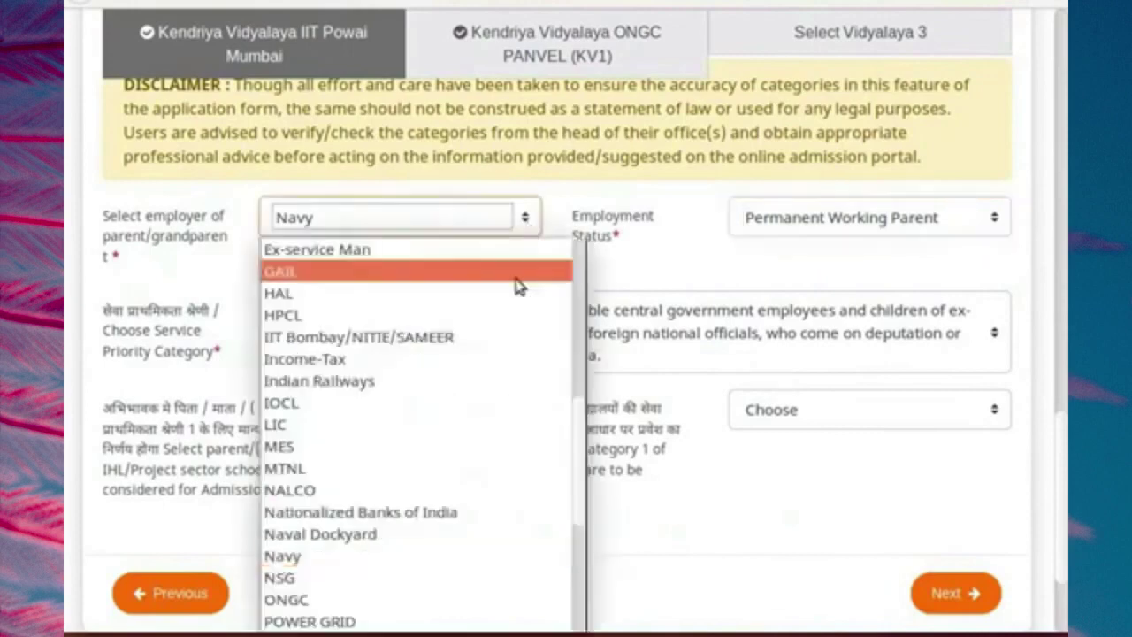
{"action": "scroll", "coordinate": [522, 317], "scroll_direction": "down", "scroll_amount": 2}
{"action": "left_click", "coordinate": [735, 260]}
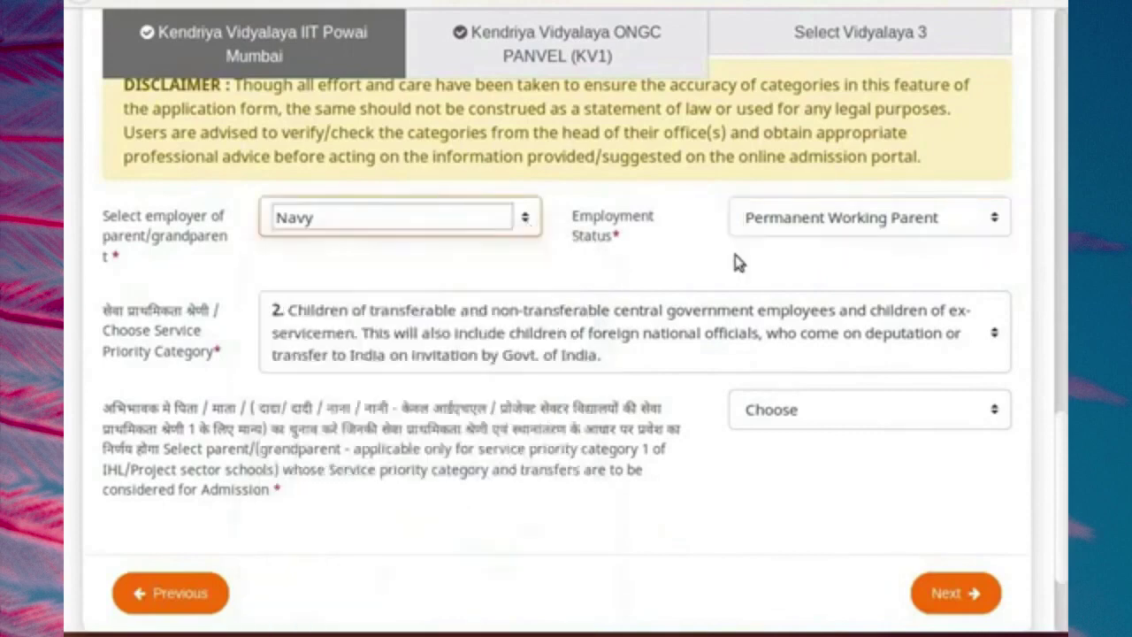
{"action": "left_click", "coordinate": [994, 217]}
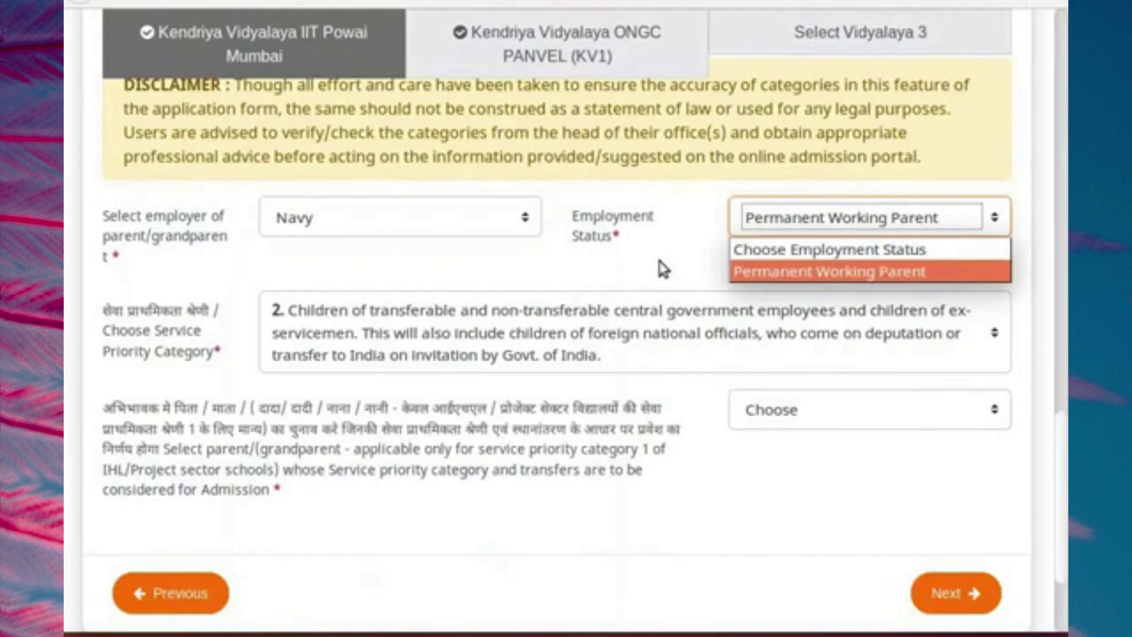
{"action": "left_click", "coordinate": [662, 268]}
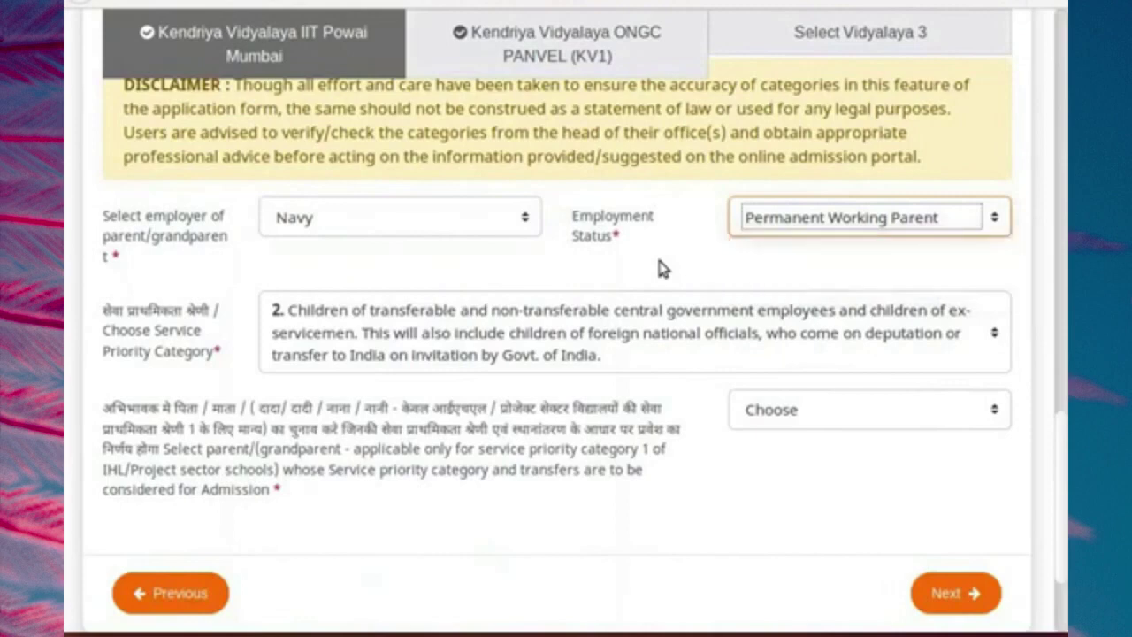
{"action": "left_click", "coordinate": [989, 333]}
{"action": "scroll", "coordinate": [903, 200], "scroll_direction": "up", "scroll_amount": 4}
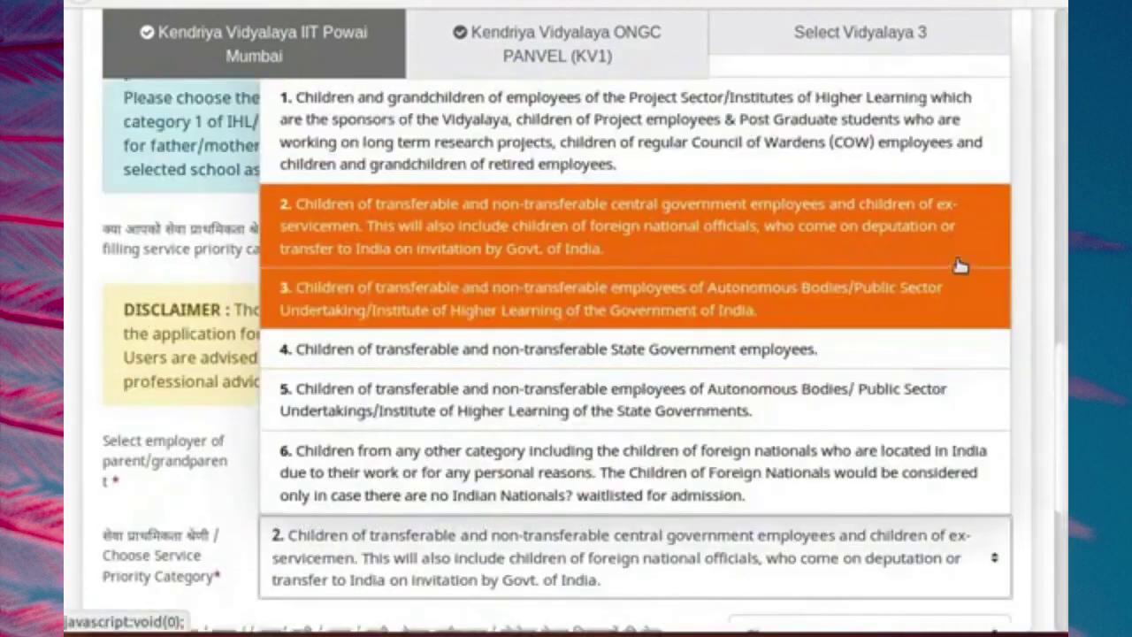
Step: Set service priority category 1 with sub category '1. Serving Parents'
{"action": "left_click", "coordinate": [885, 110]}
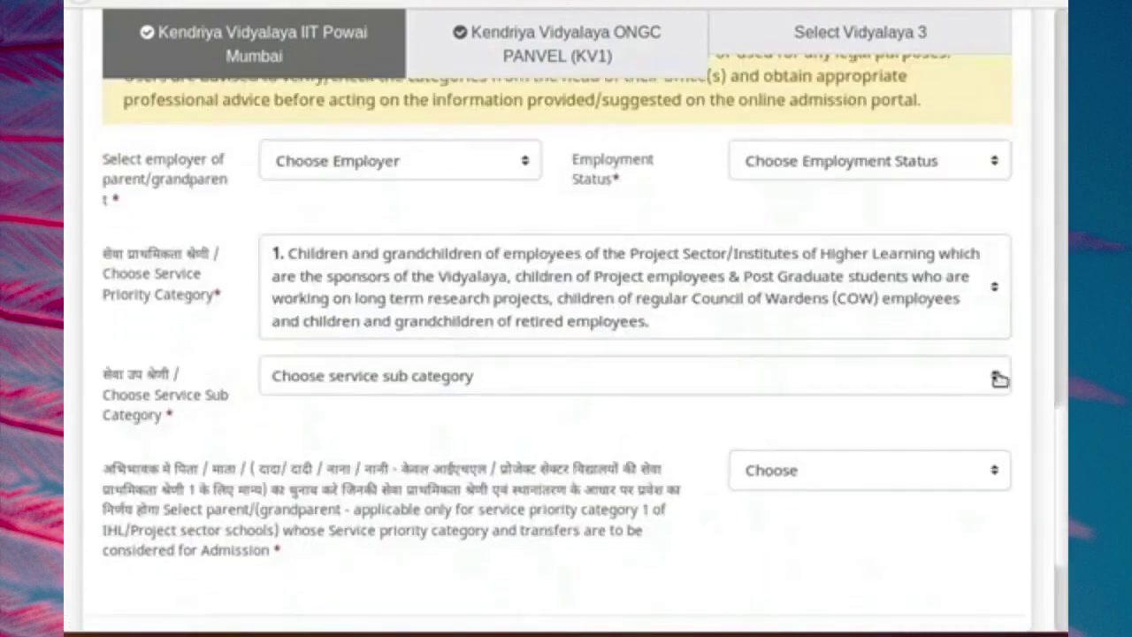
{"action": "left_click", "coordinate": [999, 374]}
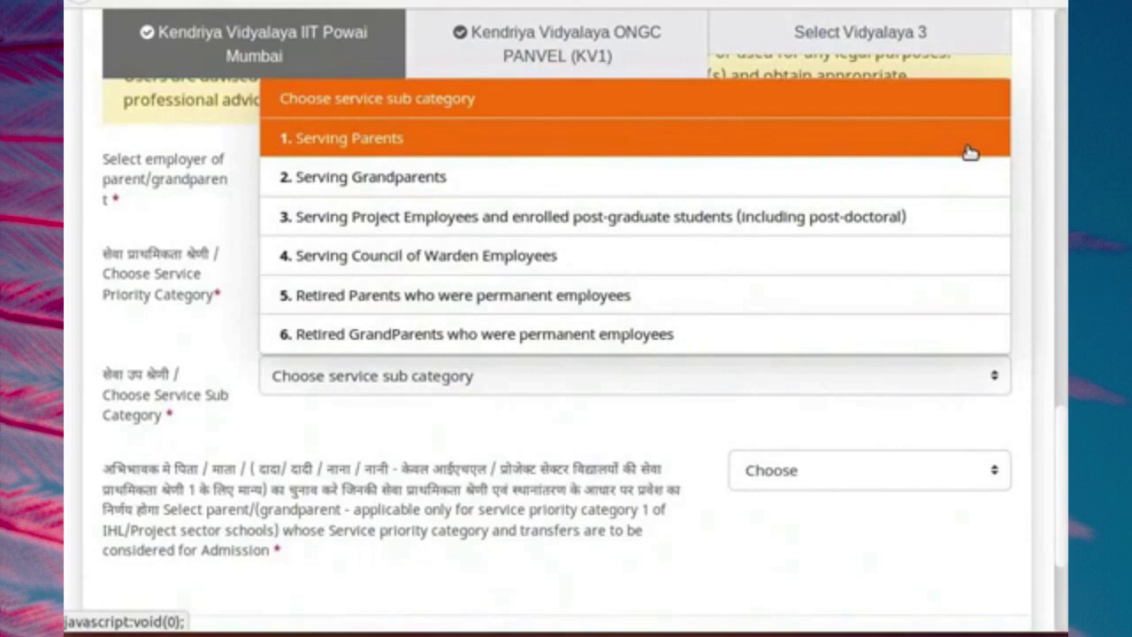
{"action": "left_click", "coordinate": [969, 152]}
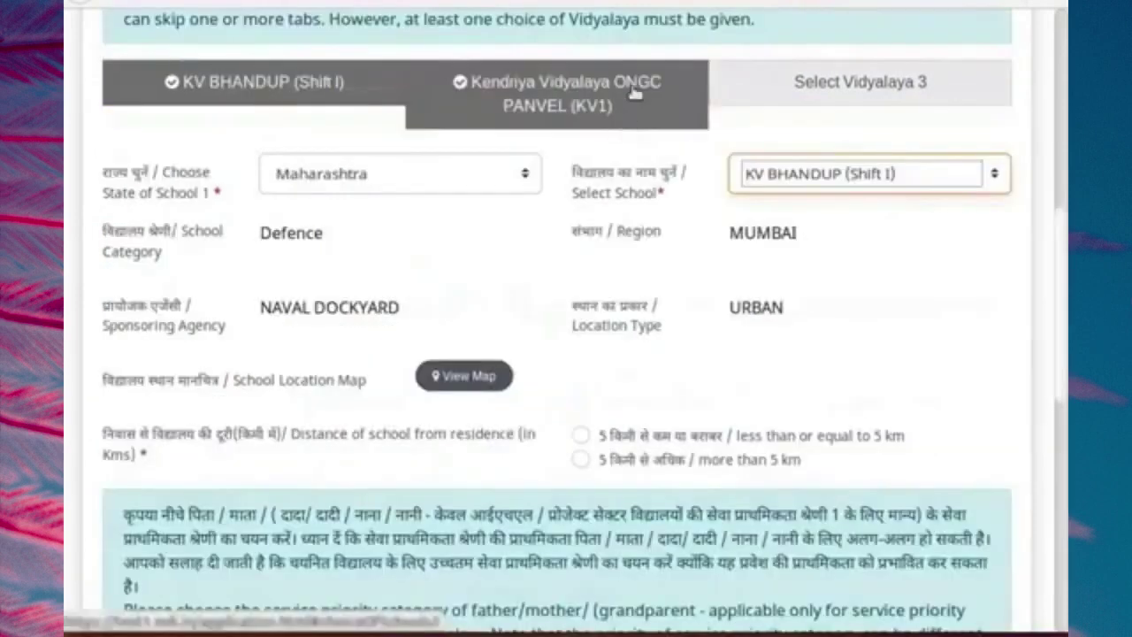
Step: Review the ONGC PANVEL and IIT Powai Mumbai school choice details
{"action": "left_click", "coordinate": [633, 92]}
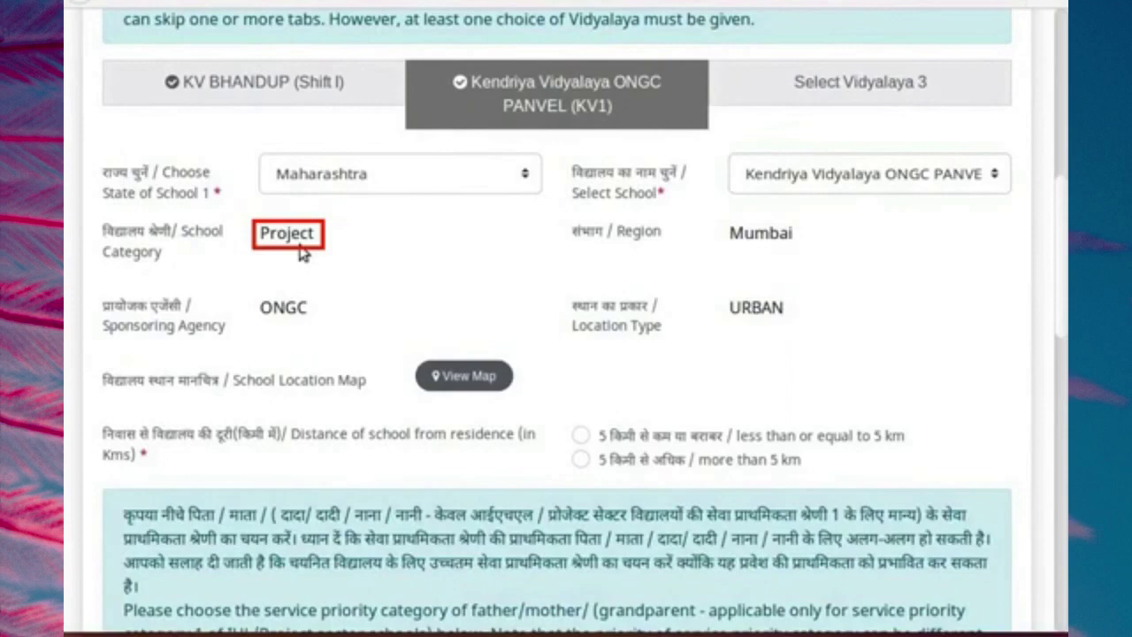
{"action": "scroll", "coordinate": [300, 252], "scroll_direction": "down", "scroll_amount": 6}
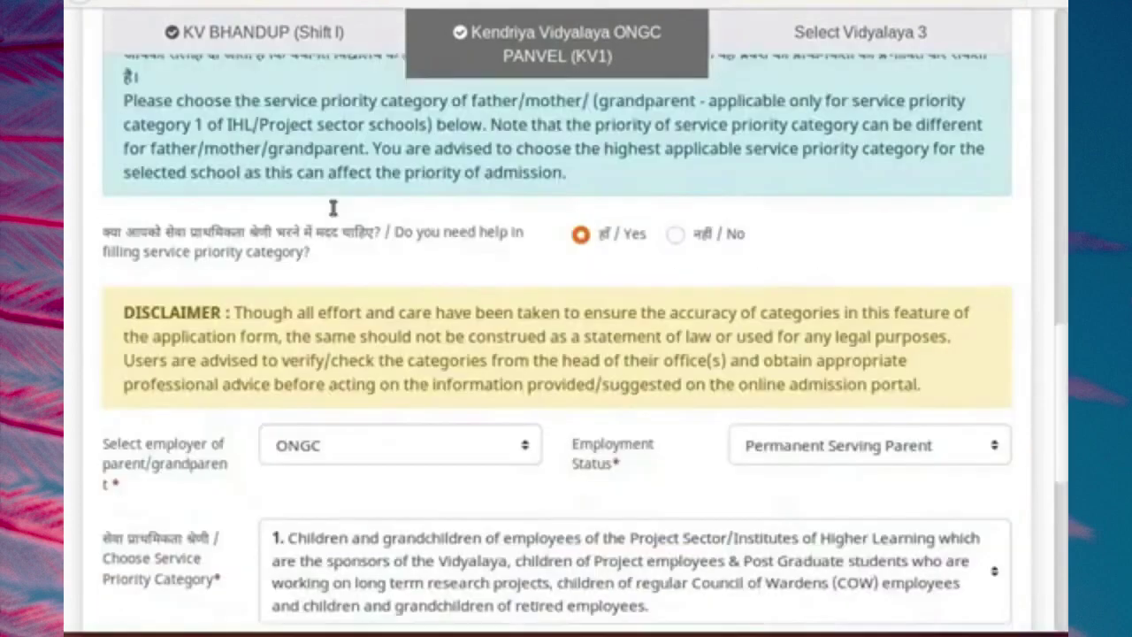
{"action": "scroll", "coordinate": [473, 397], "scroll_direction": "down", "scroll_amount": 1}
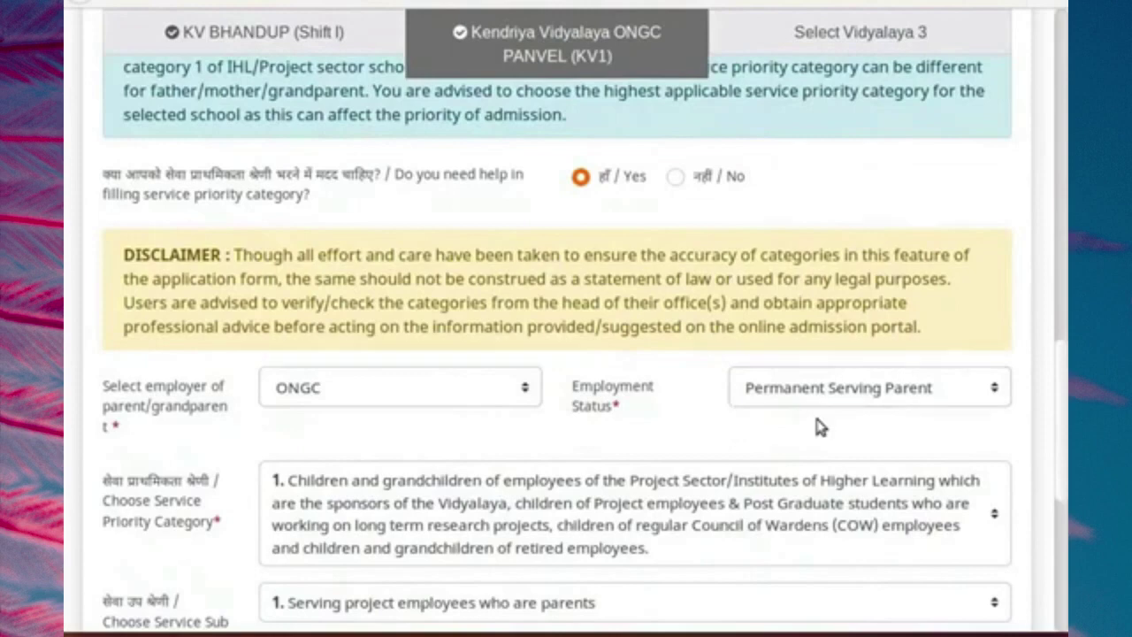
{"action": "scroll", "coordinate": [817, 426], "scroll_direction": "down", "scroll_amount": 2}
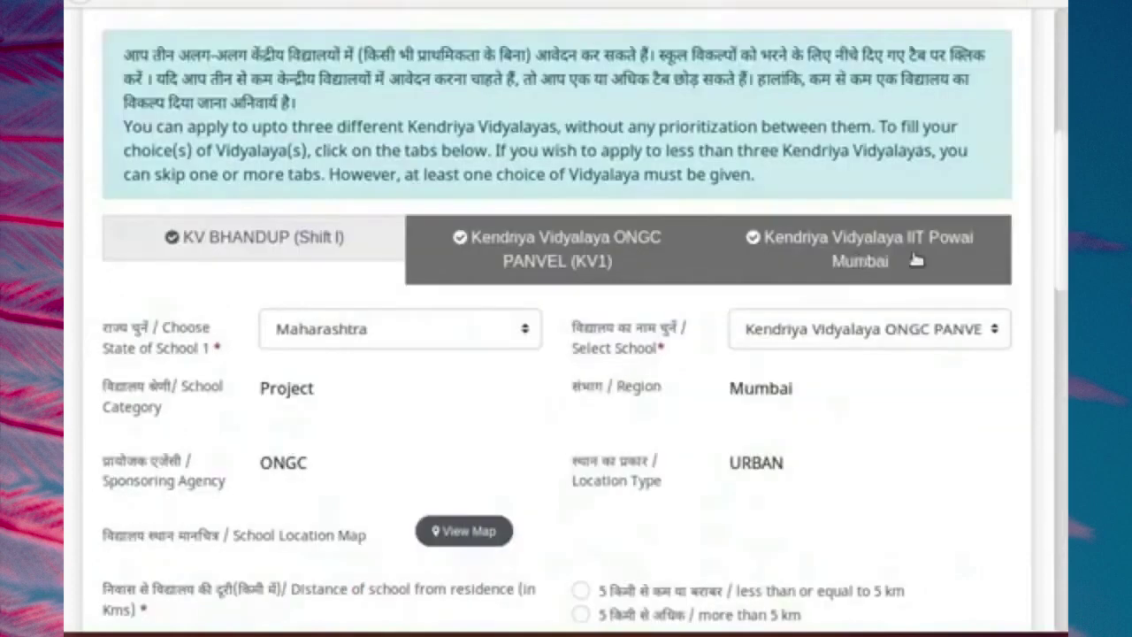
{"action": "left_click", "coordinate": [916, 261]}
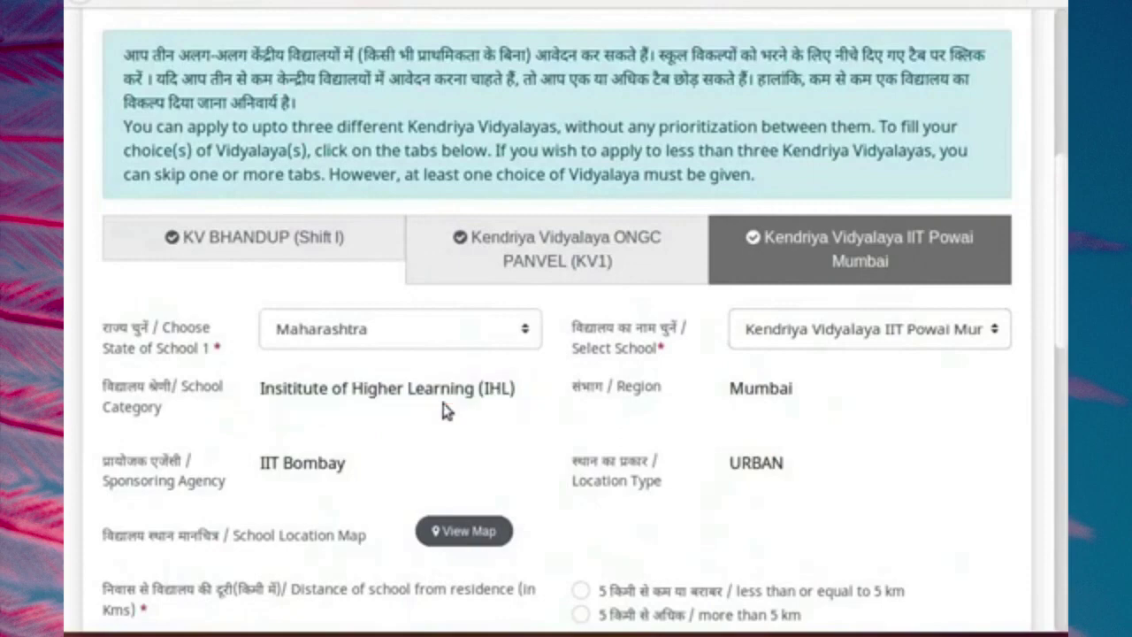
{"action": "scroll", "coordinate": [755, 473], "scroll_direction": "down", "scroll_amount": 8}
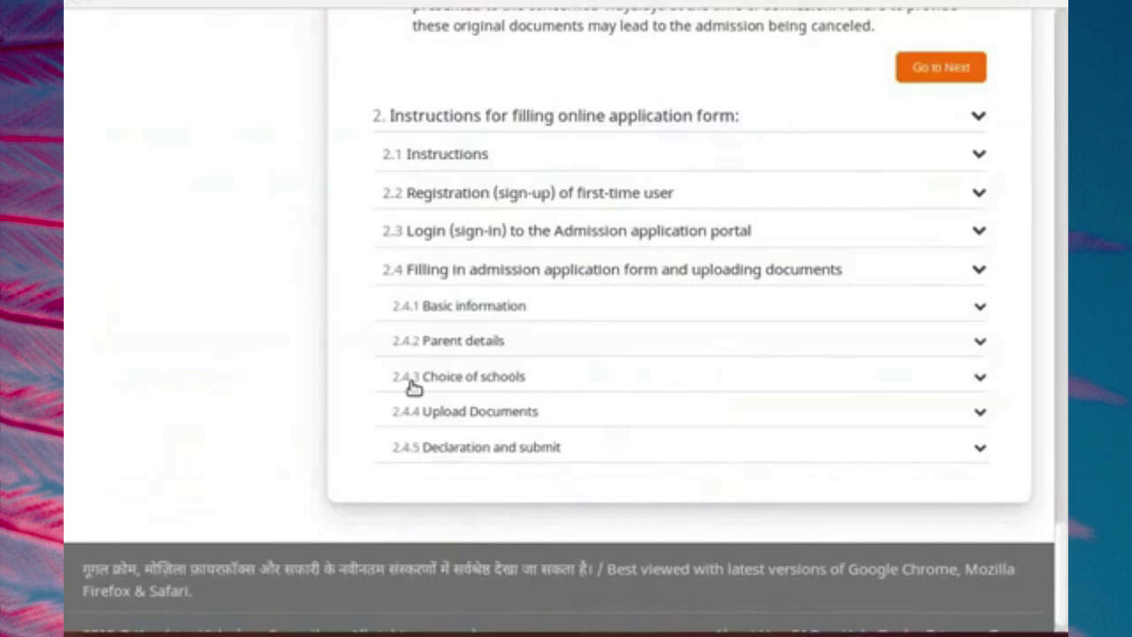
Step: Open the Instructions page and find General Instruction 13 on OTP-based cancellation of submitted applications
{"action": "left_click", "coordinate": [980, 380]}
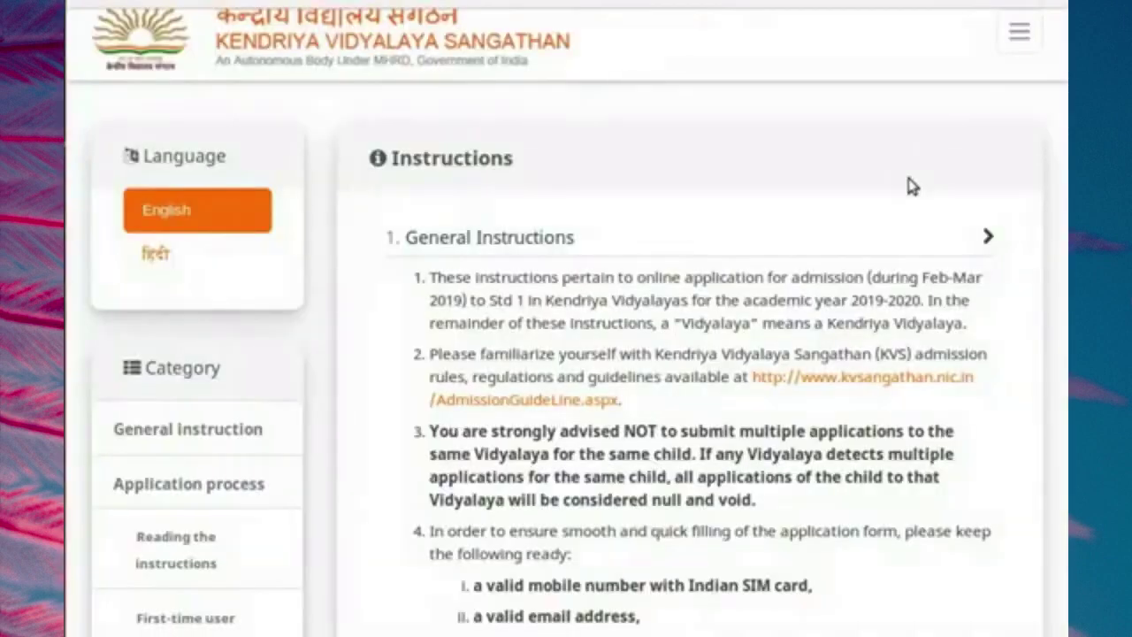
{"action": "scroll", "coordinate": [911, 186], "scroll_direction": "down", "scroll_amount": 15}
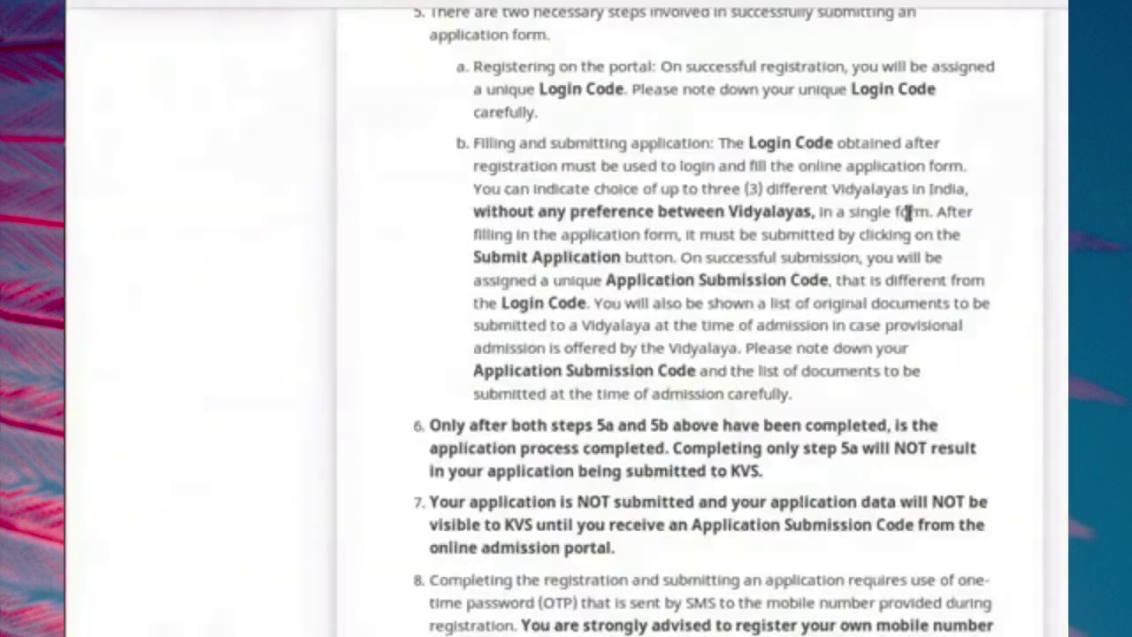
{"action": "scroll", "coordinate": [908, 213], "scroll_direction": "down", "scroll_amount": 10}
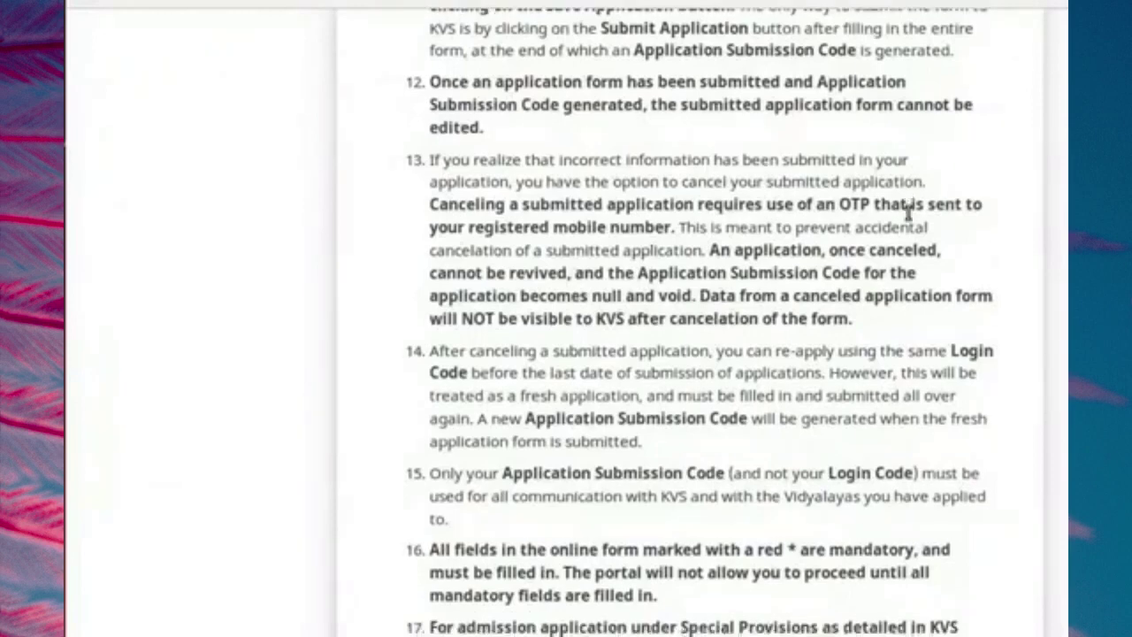
{"action": "scroll", "coordinate": [908, 213], "scroll_direction": "down", "scroll_amount": 1}
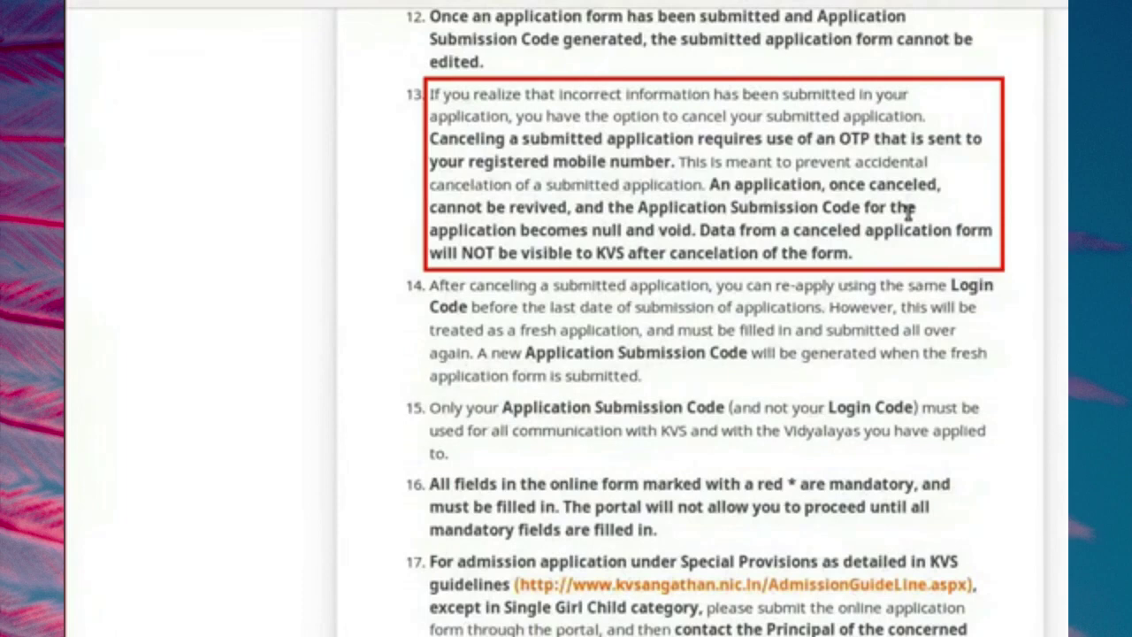
{"action": "scroll", "coordinate": [908, 213], "scroll_direction": "down", "scroll_amount": 1}
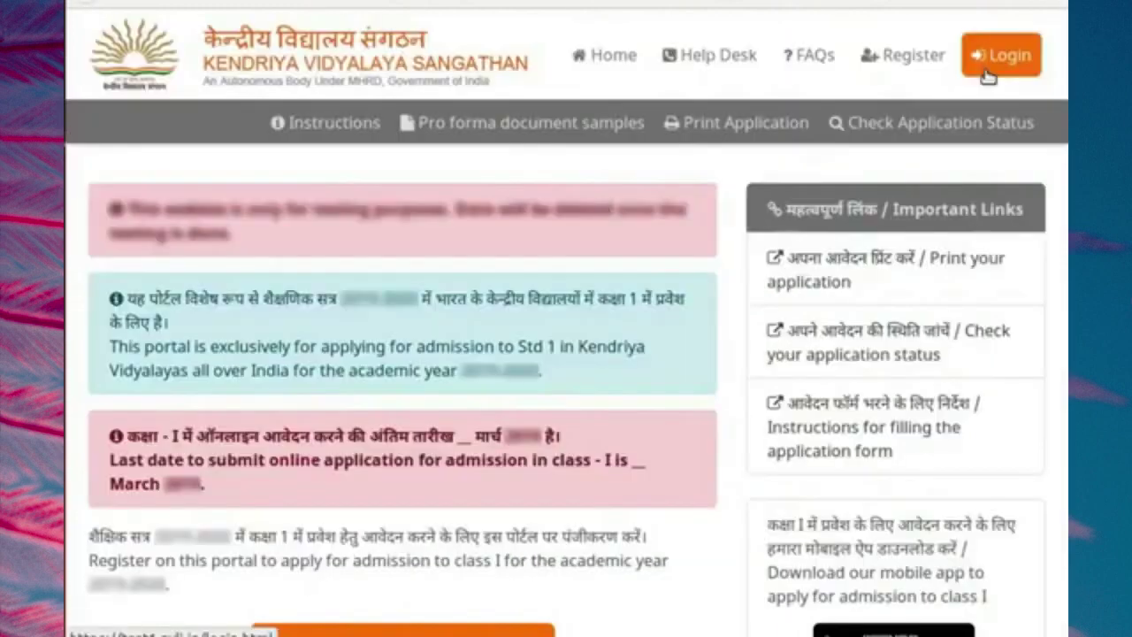
Step: Log in with the login code, child's birth date, mobile and captcha, then request Cancel Application
{"action": "left_click", "coordinate": [988, 66]}
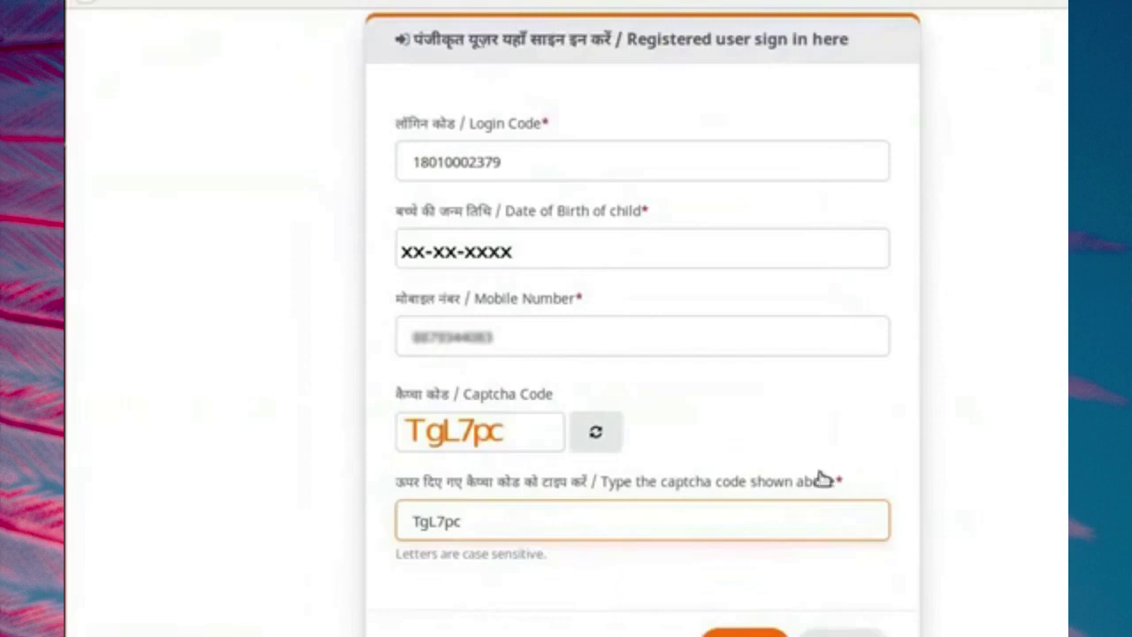
{"action": "scroll", "coordinate": [819, 479], "scroll_direction": "down", "scroll_amount": 1}
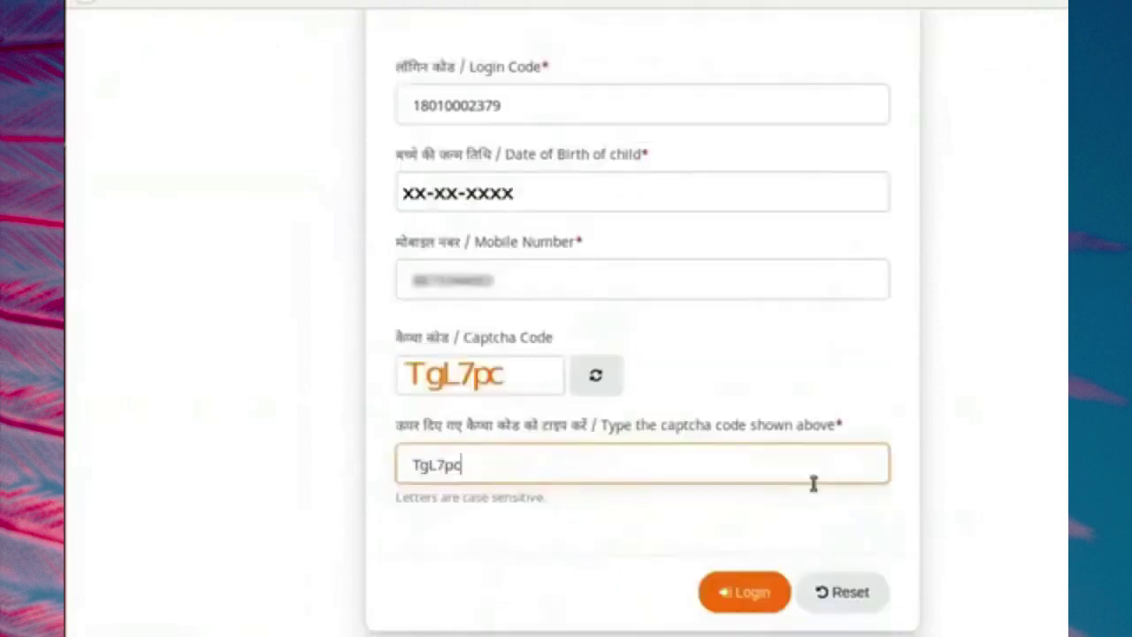
{"action": "left_click", "coordinate": [748, 599]}
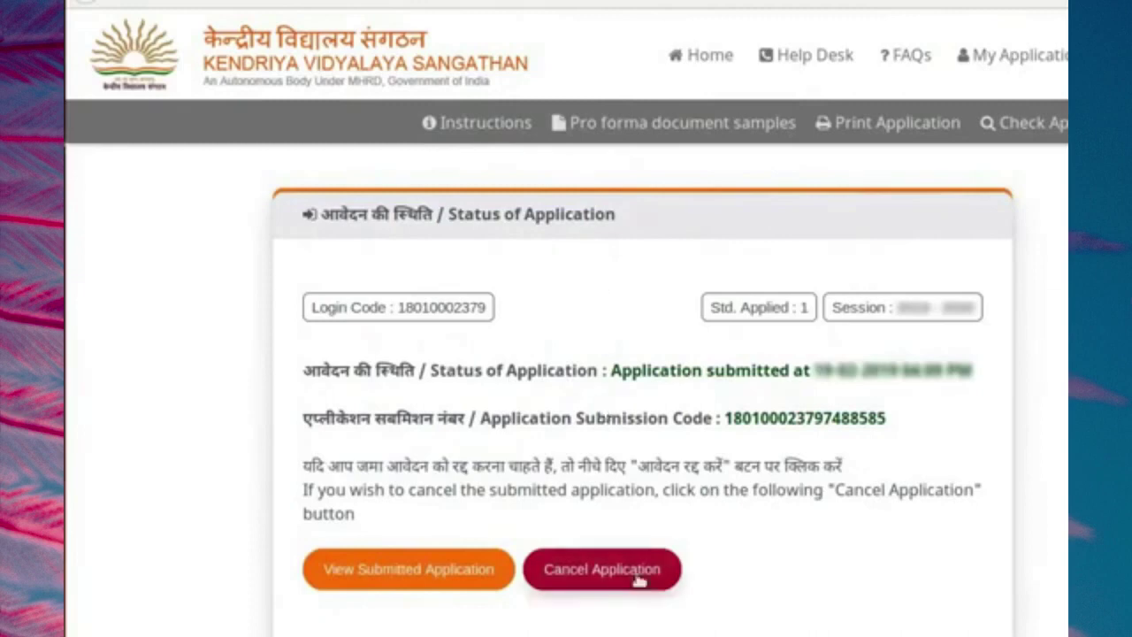
{"action": "left_click", "coordinate": [639, 577]}
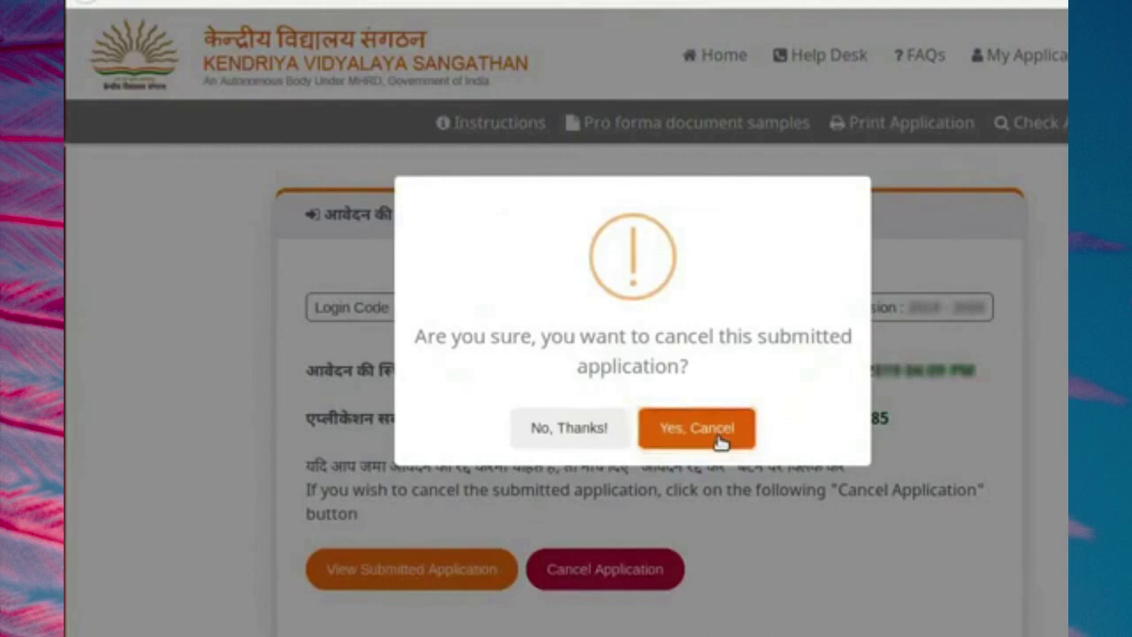
Step: Confirm the cancellation with the received OTP and the captcha code, cancelling the application
{"action": "left_click", "coordinate": [697, 429]}
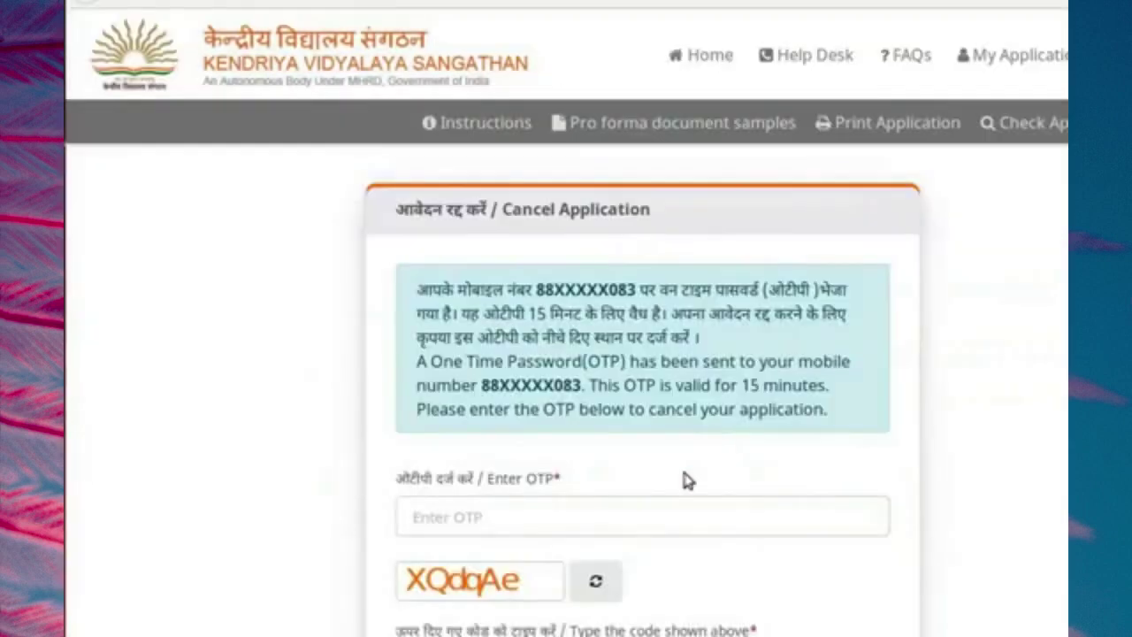
{"action": "left_click", "coordinate": [559, 521]}
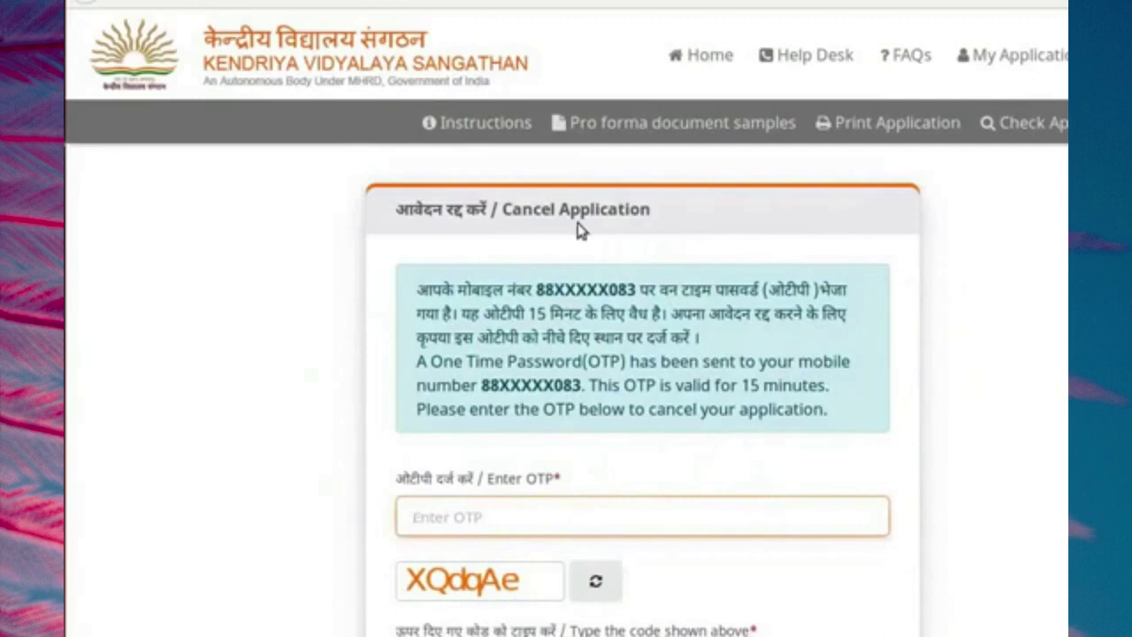
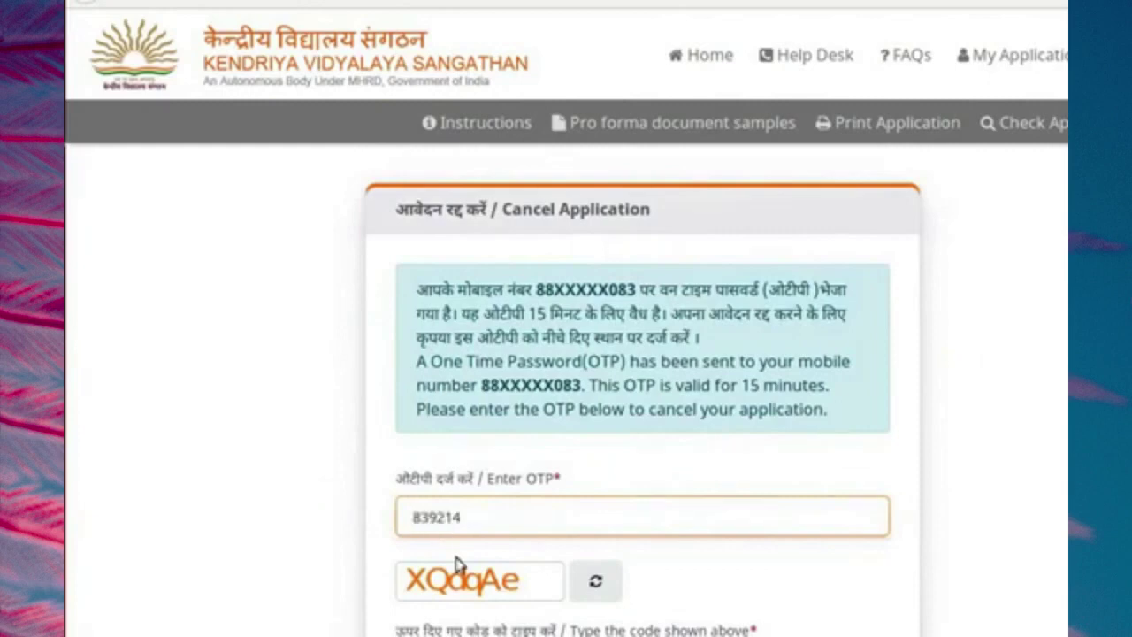
{"action": "scroll", "coordinate": [457, 565], "scroll_direction": "down", "scroll_amount": 2}
{"action": "left_click", "coordinate": [416, 556]}
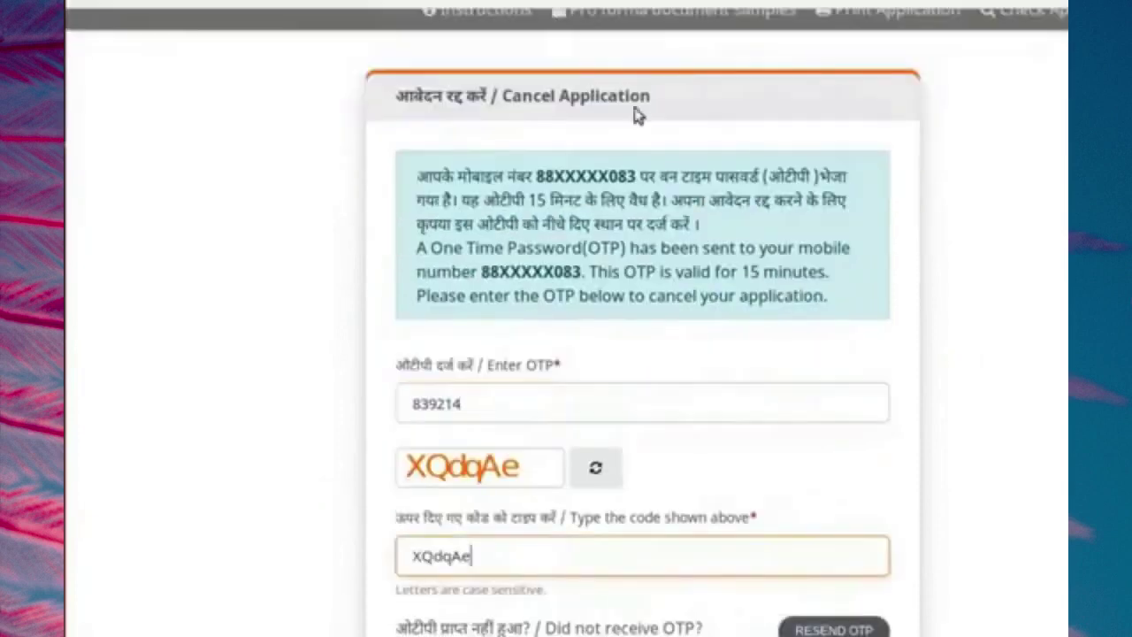
{"action": "scroll", "coordinate": [635, 107], "scroll_direction": "down", "scroll_amount": 3}
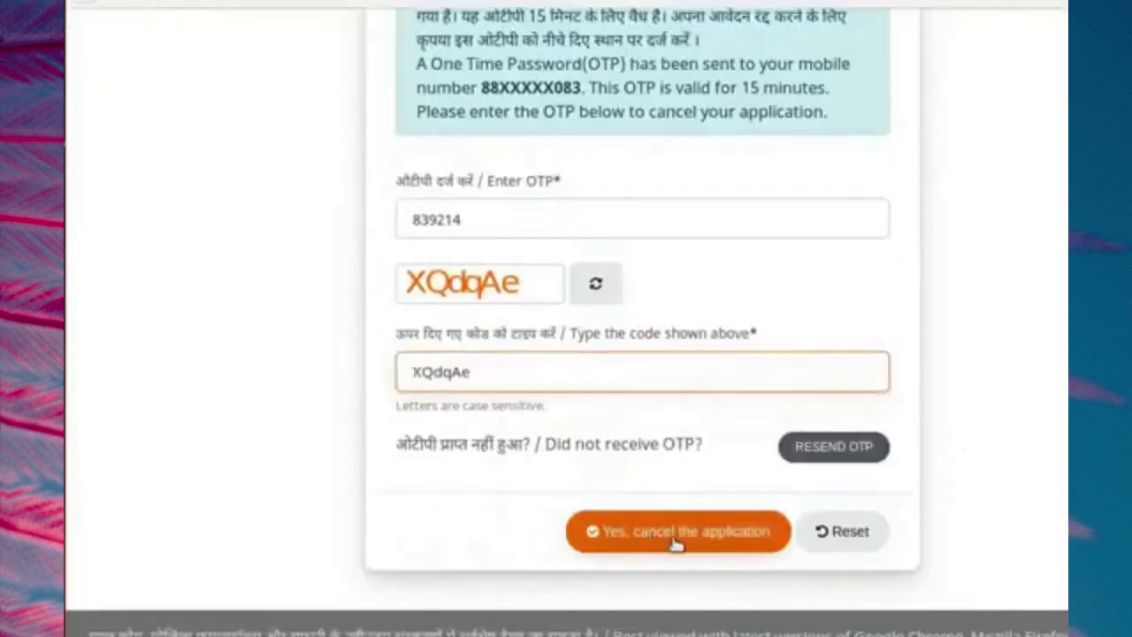
{"action": "left_click", "coordinate": [676, 534]}
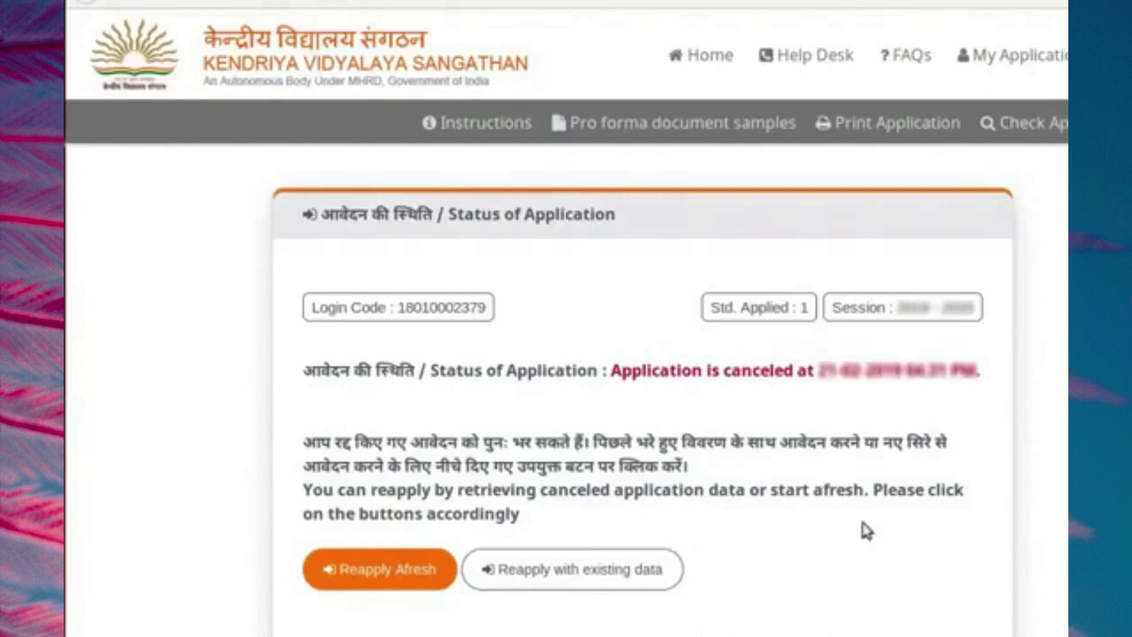
Step: Choose 'Reapply with existing data' to reopen the form at Basic Information, pre-filled
{"action": "scroll", "coordinate": [684, 339], "scroll_direction": "down", "scroll_amount": 1}
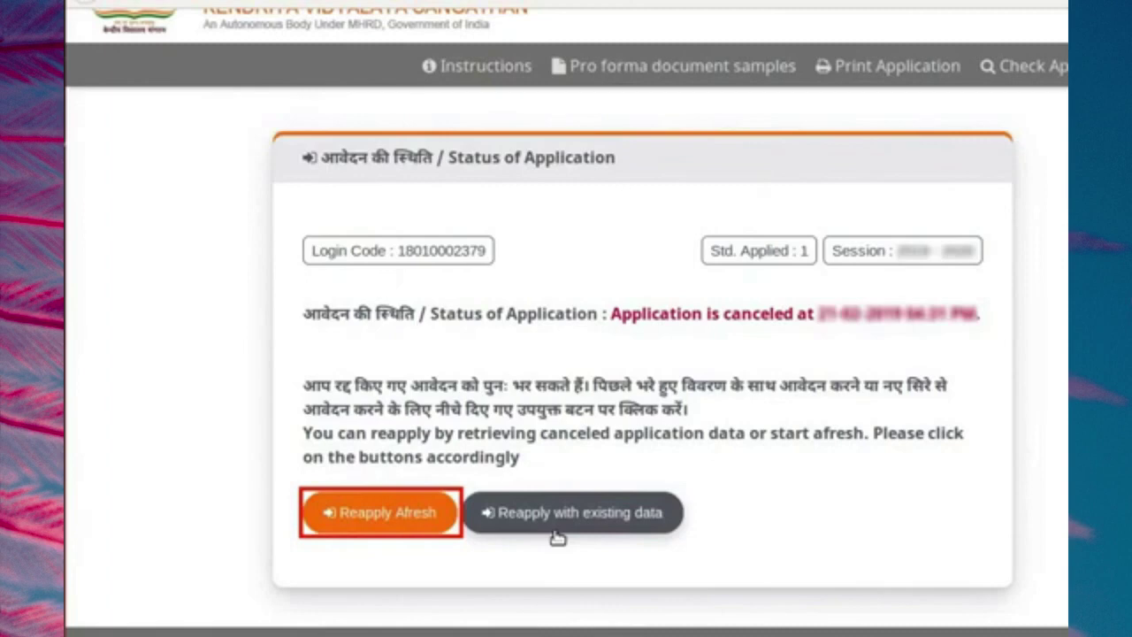
{"action": "left_click", "coordinate": [637, 512]}
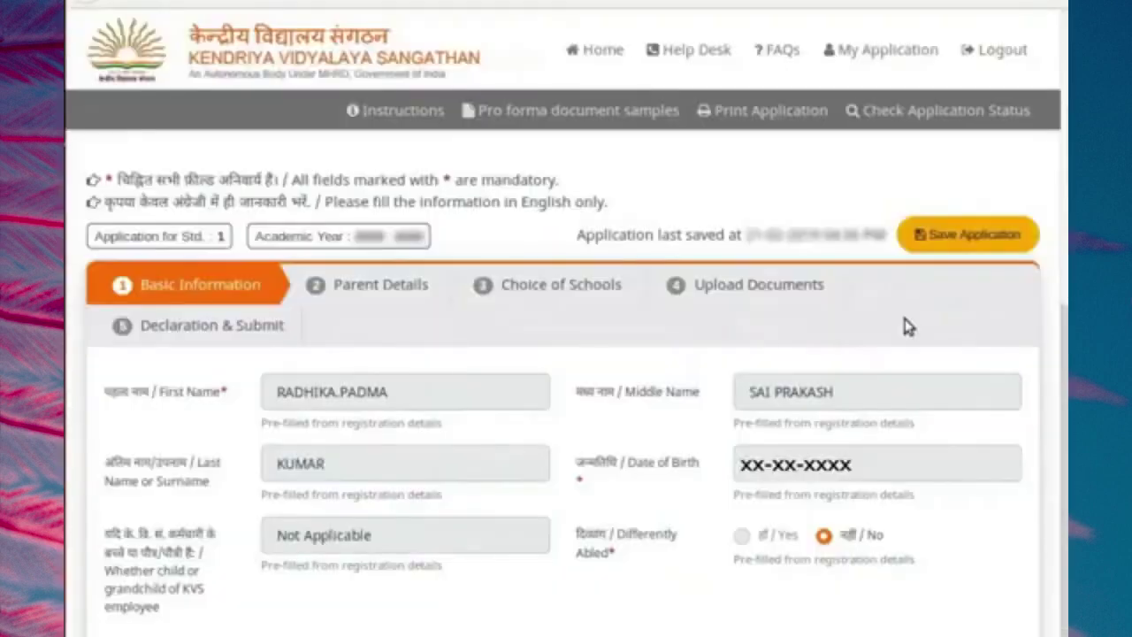